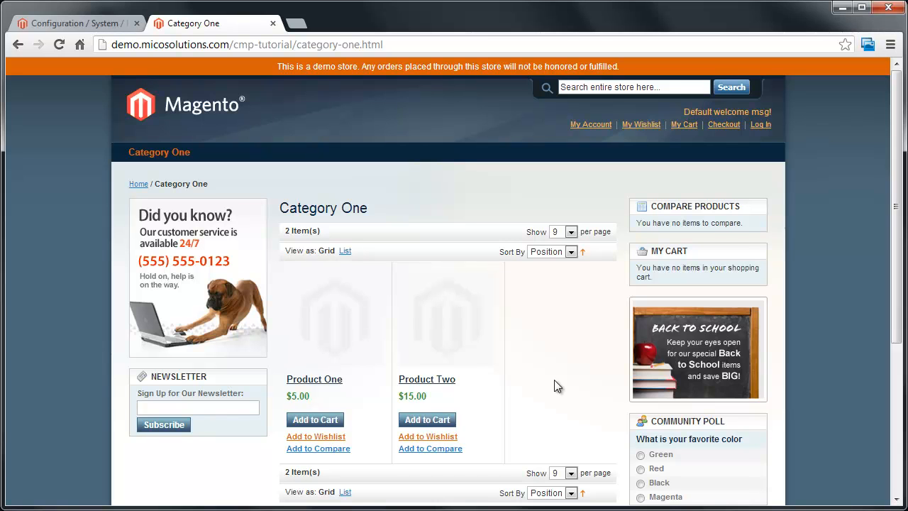
# Examine Product One's Width, Height and Finish options and return to the Category One listing.
pyautogui.click(325, 380)
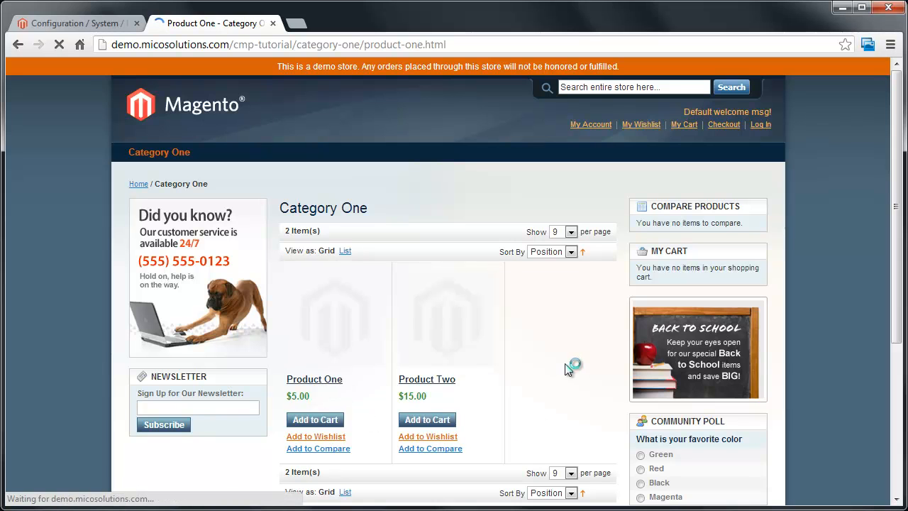
pyautogui.scroll(-1, 507, 373)
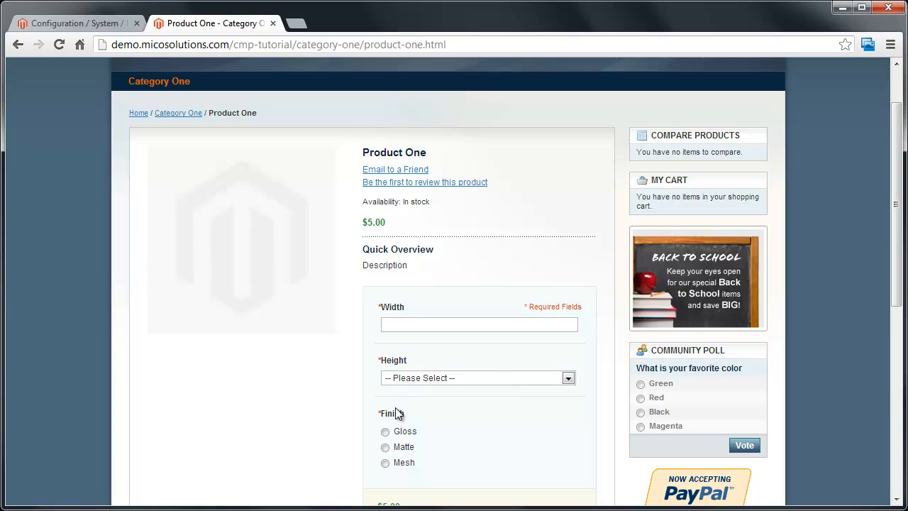
pyautogui.scroll(-1, 376, 401)
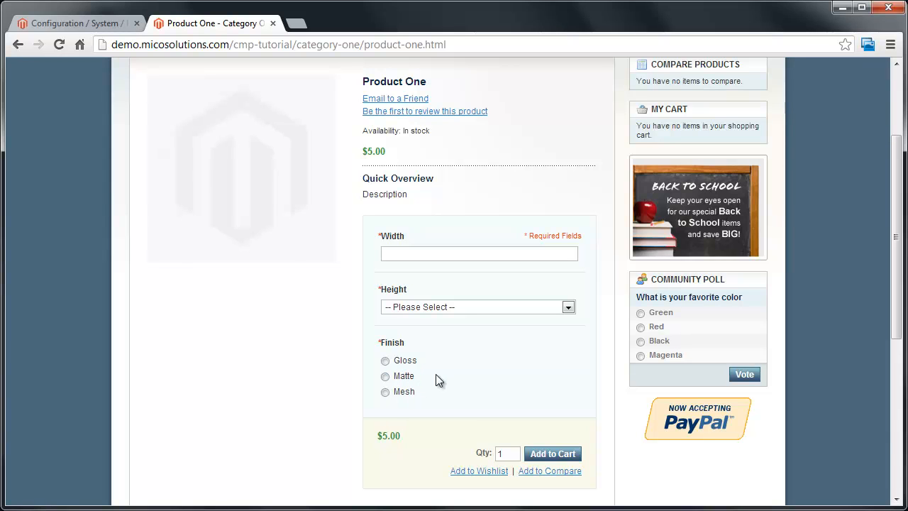
pyautogui.press('F5')
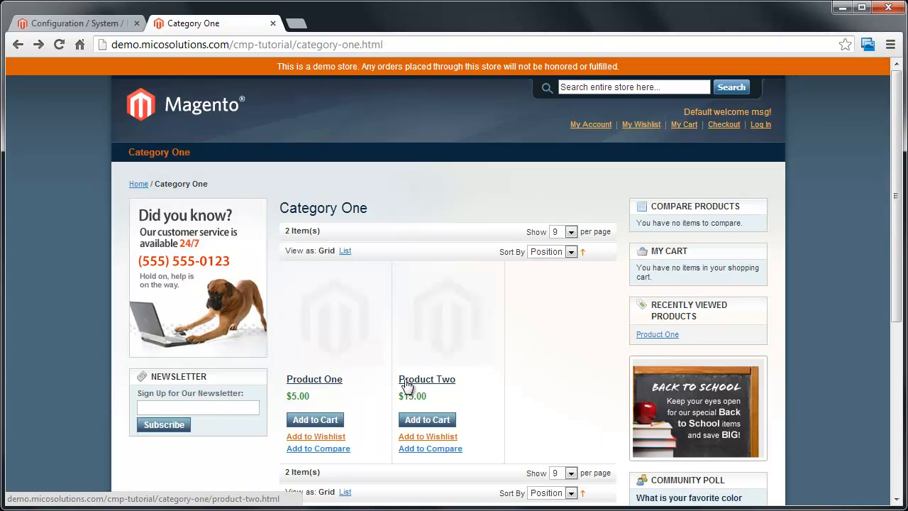
# Open Product Two and fill in its options with Width 10, Height 10 and the Gloss finish.
pyautogui.click(409, 382)
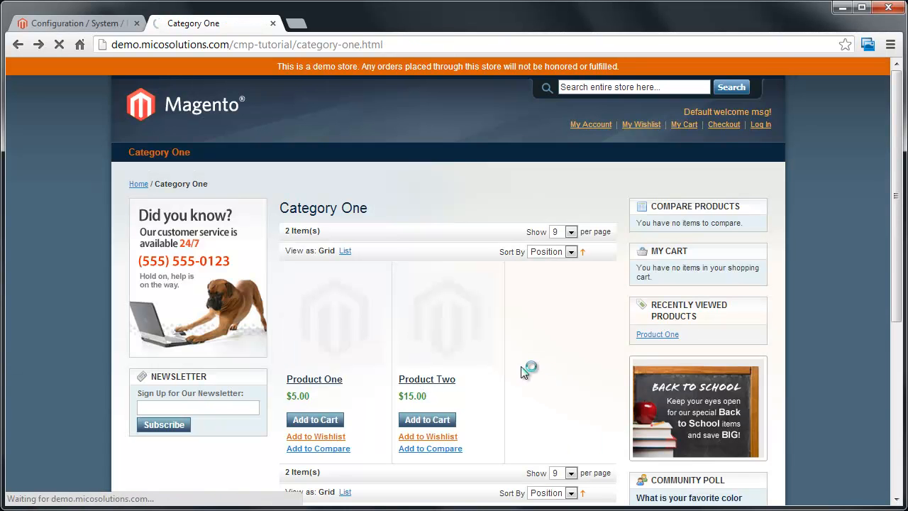
pyautogui.scroll(-1, 485, 396)
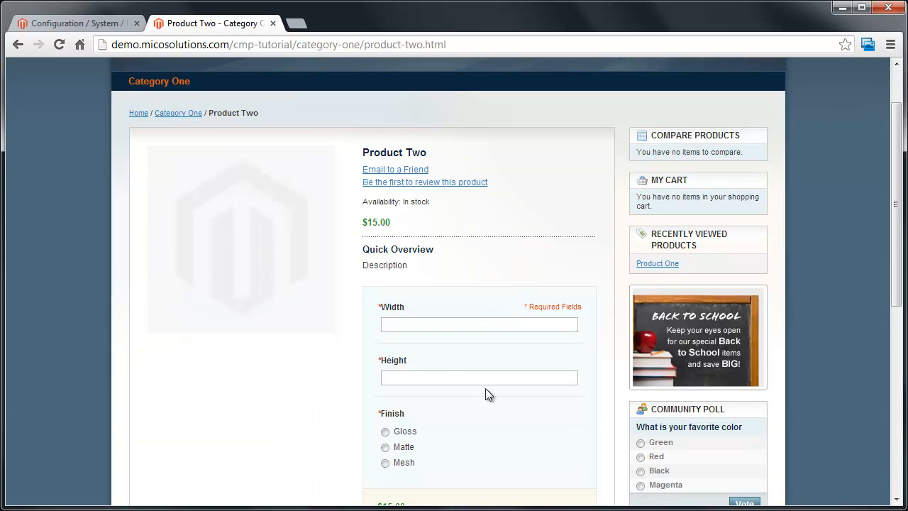
pyautogui.click(449, 327)
pyautogui.scroll(-1, 454, 380)
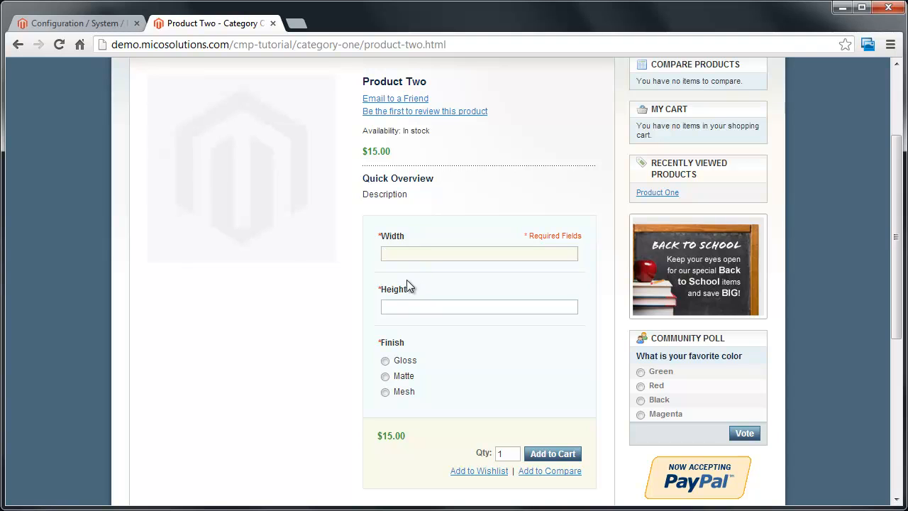
pyautogui.click(406, 307)
pyautogui.write('10')
# Switch to the store's system configuration and open the Custom Math Pricing section.
pyautogui.click(92, 25)
pyautogui.scroll(-1, 307, 350)
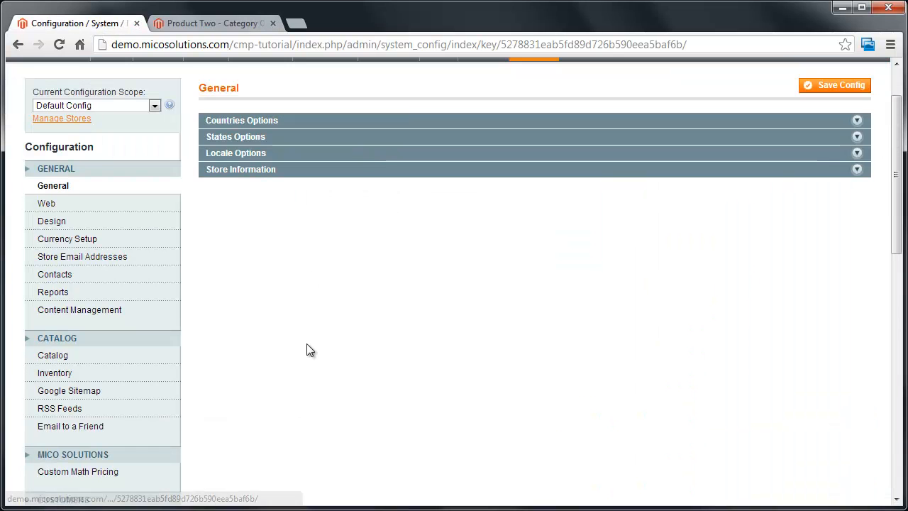
pyautogui.scroll(-1, 306, 351)
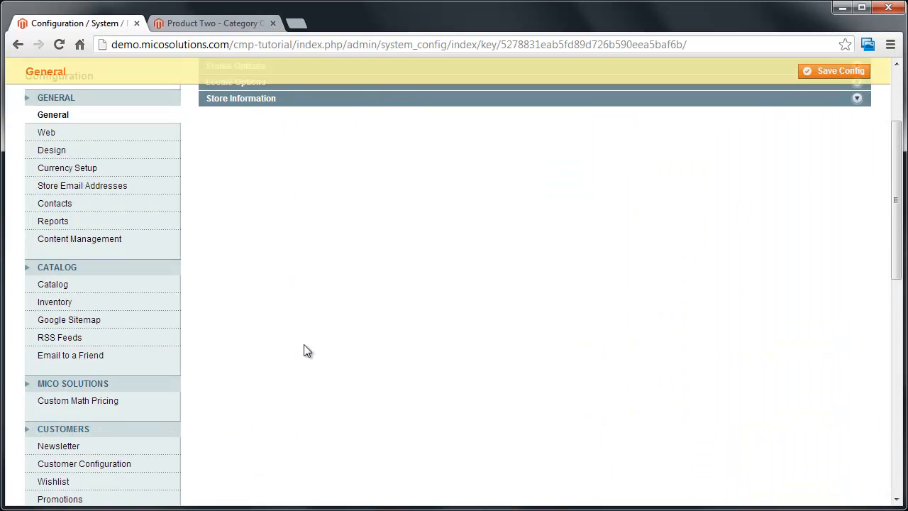
pyautogui.click(113, 403)
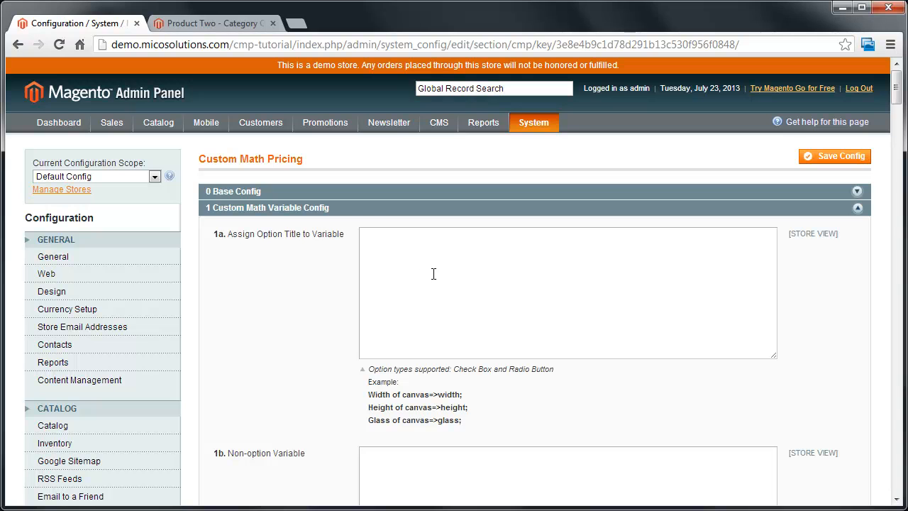
# Assign the option titles to variables in 1a with the lines Width=>width; Height=>height; and Finish=>fin;.
pyautogui.click(503, 321)
pyautogui.write('Width=>width;')
pyautogui.moveTo(383, 235); pyautogui.dragTo(362, 235)
pyautogui.click(423, 237)
pyautogui.write('Height')
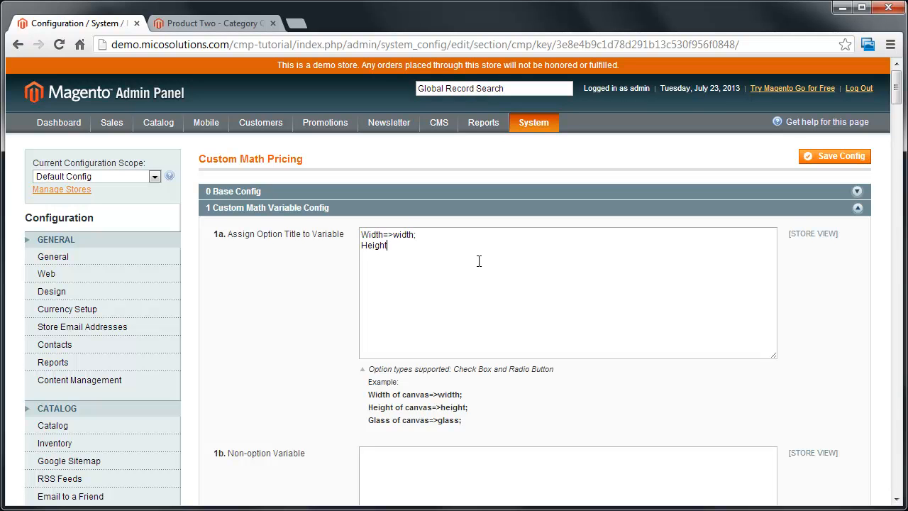
pyautogui.write('=>height')
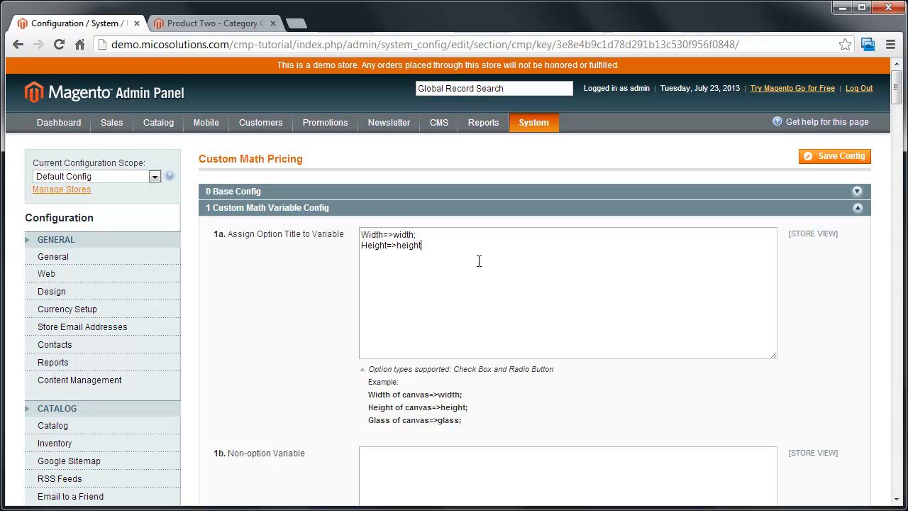
pyautogui.write(';')
pyautogui.press('Return')
pyautogui.write('Finish=>fin')
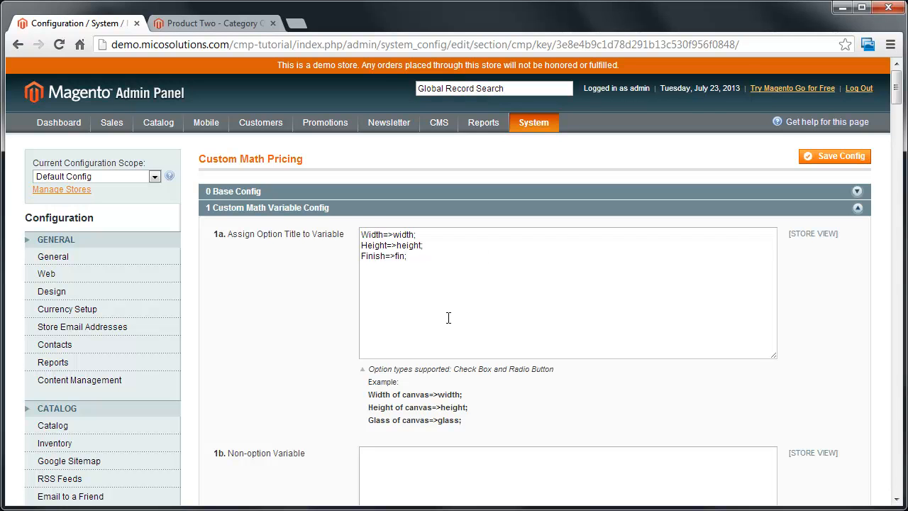
# Review the variable names assigned in 1a and the Non-option Variable field with its discount examples.
pyautogui.moveTo(422, 263); pyautogui.dragTo(374, 241)
pyautogui.click(509, 284)
pyautogui.doubleClick(403, 235)
pyautogui.doubleClick(409, 246)
pyautogui.doubleClick(401, 256)
pyautogui.scroll(-1, 557, 284)
pyautogui.scroll(-2, 559, 324)
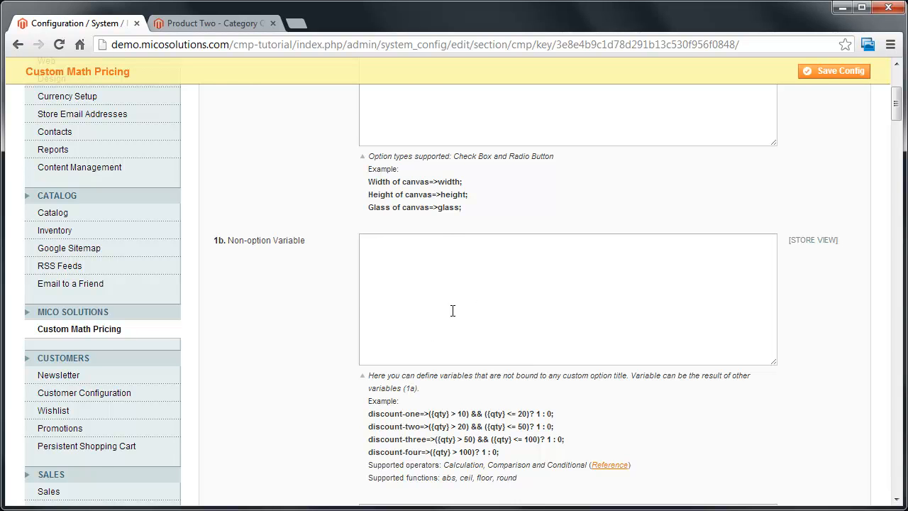
pyautogui.scroll(1, 452, 310)
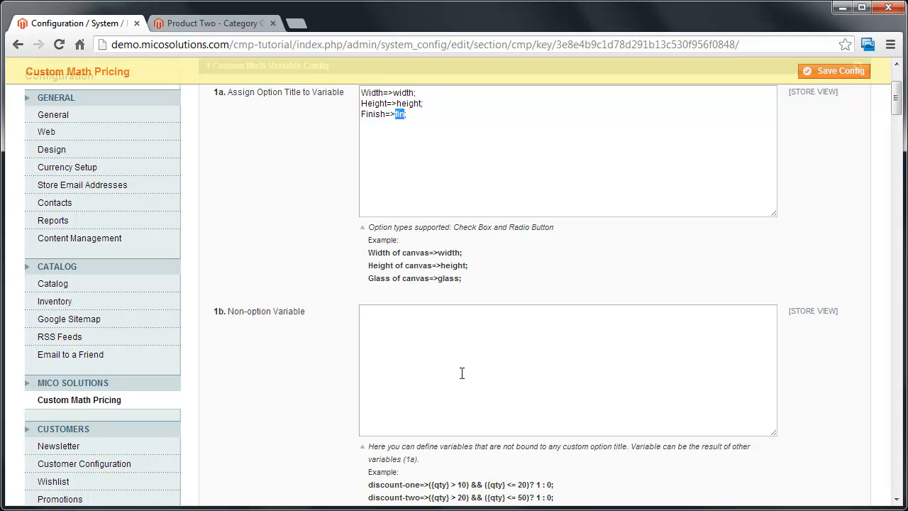
# Try out the non-option variable definition {frame}=>{width}*2 + {height}*2; in 1b and clear the field again.
pyautogui.click(410, 359)
pyautogui.write('{frame}=>{width}')
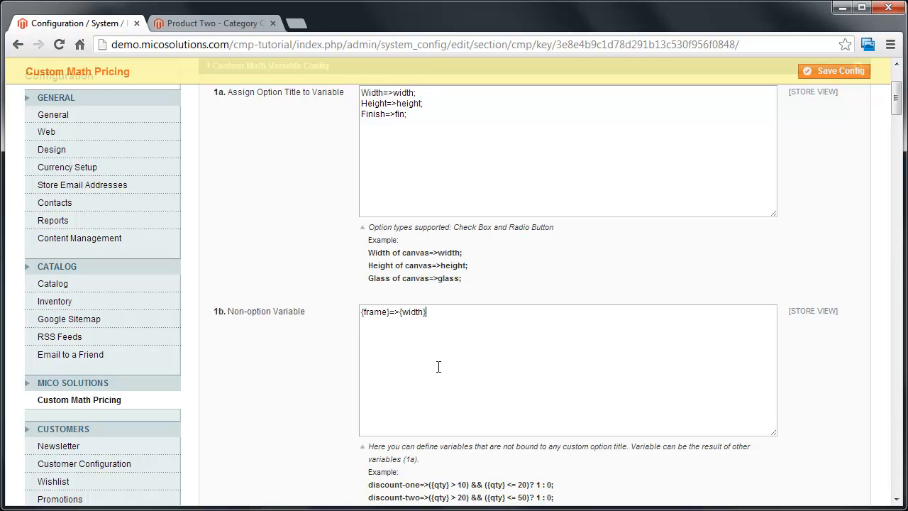
pyautogui.write('*2')
pyautogui.write(' + {height')
pyautogui.write('}*2')
pyautogui.write('}')
pyautogui.press('BackSpace')
pyautogui.write(';')
pyautogui.moveTo(488, 312); pyautogui.dragTo(342, 312)
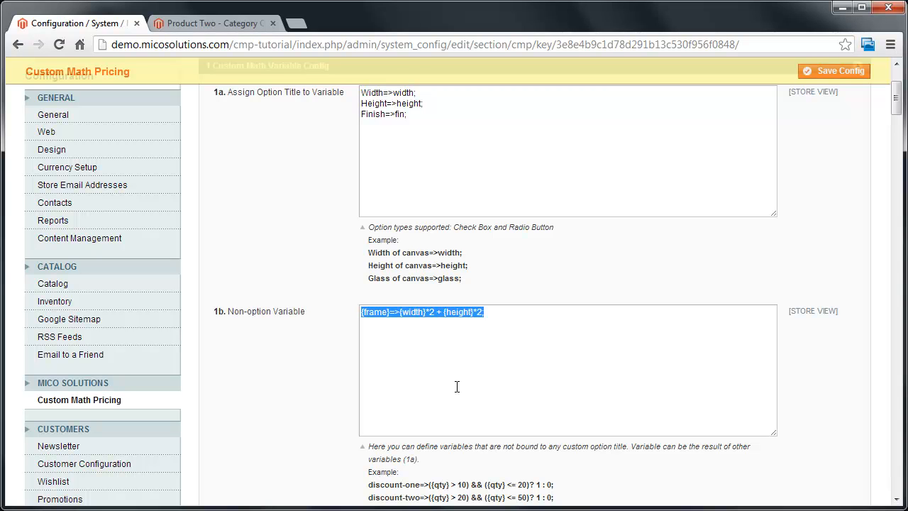
pyautogui.press('BackSpace')
# Locate the Special Option Values field in 1c and check Product Two's Gloss, Matte and Mesh finish choices against it.
pyautogui.scroll(-4, 507, 326)
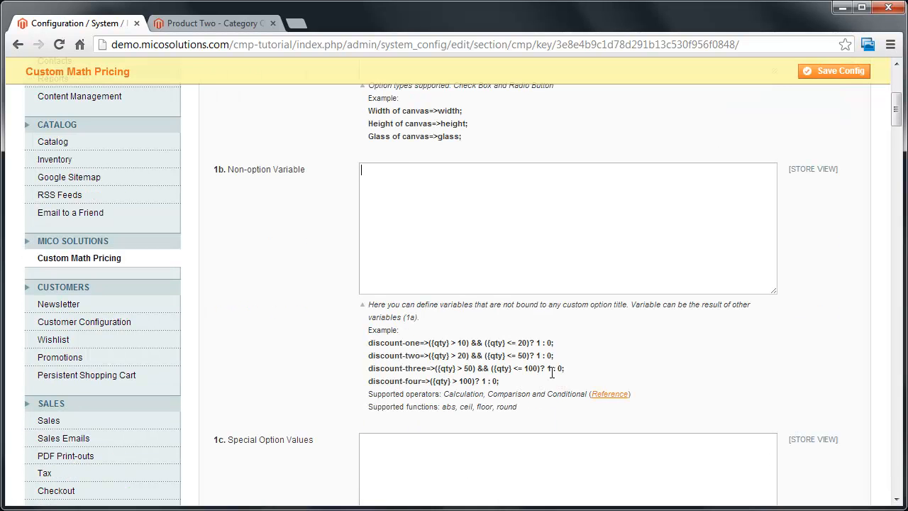
pyautogui.moveTo(313, 299); pyautogui.dragTo(228, 298)
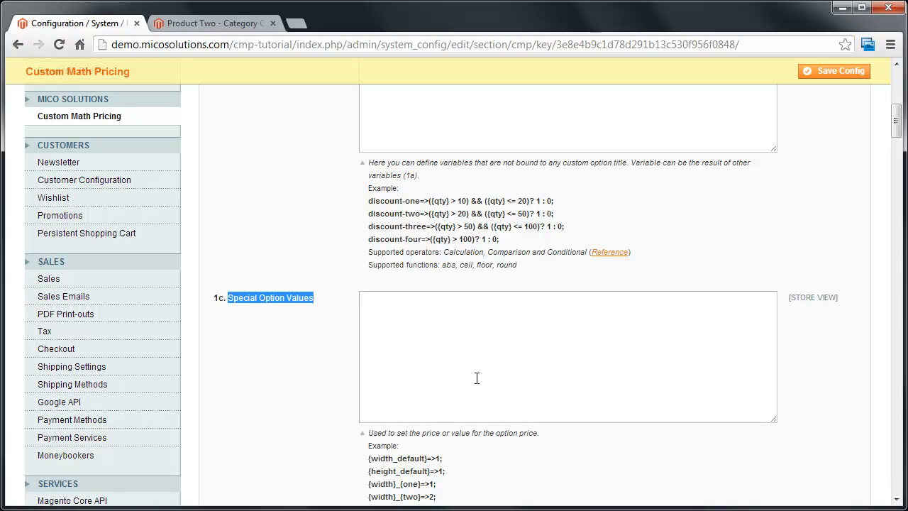
pyautogui.click(234, 25)
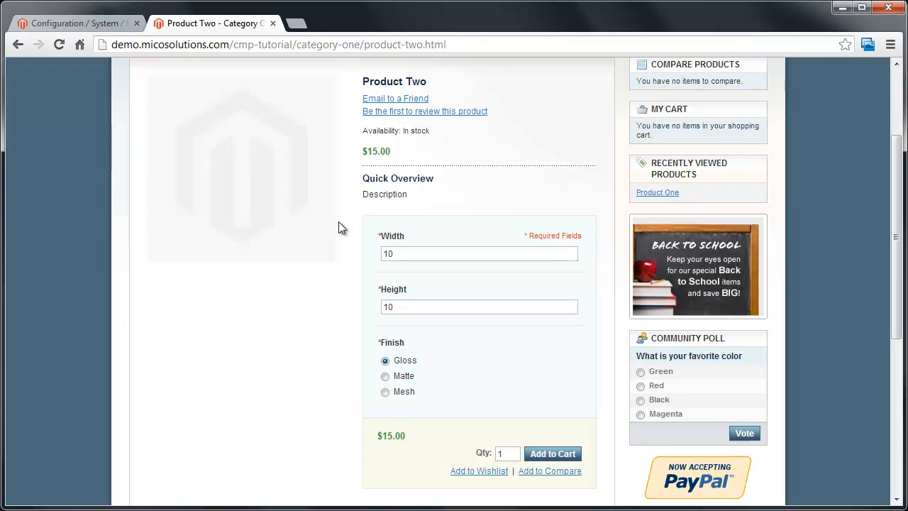
pyautogui.doubleClick(405, 392)
pyautogui.tripleClick(405, 378)
pyautogui.doubleClick(408, 361)
pyautogui.doubleClick(405, 377)
pyautogui.doubleClick(404, 392)
pyautogui.click(107, 23)
pyautogui.click(433, 369)
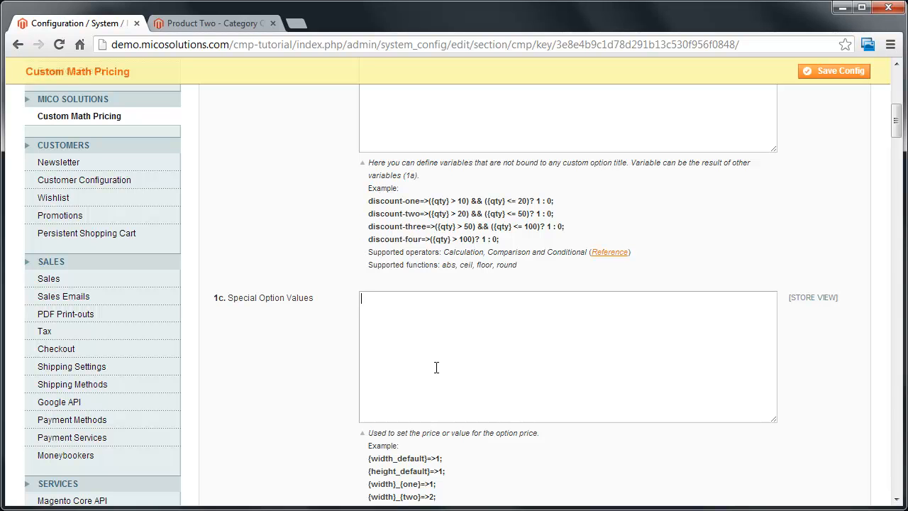
# Read the examples for Special Option Values and the explanation of Variable Init Values in 1d.
pyautogui.scroll(-2, 436, 367)
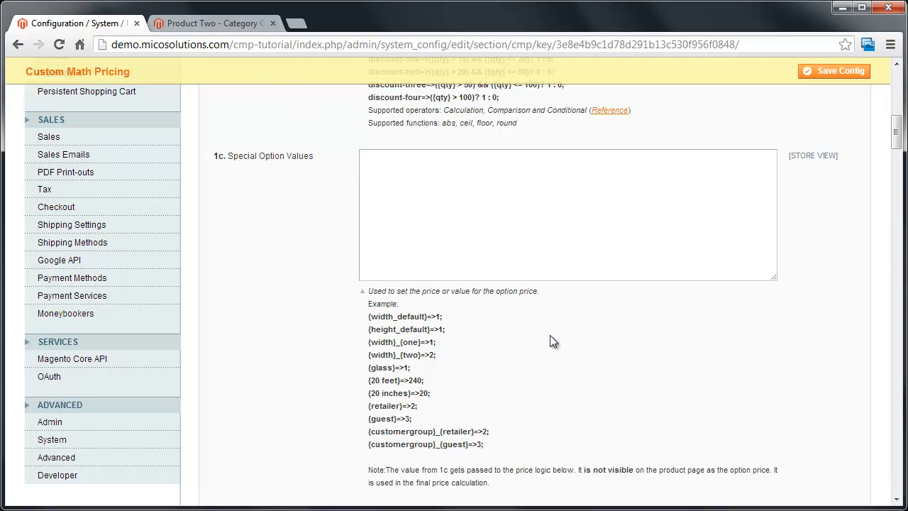
pyautogui.scroll(-1, 525, 342)
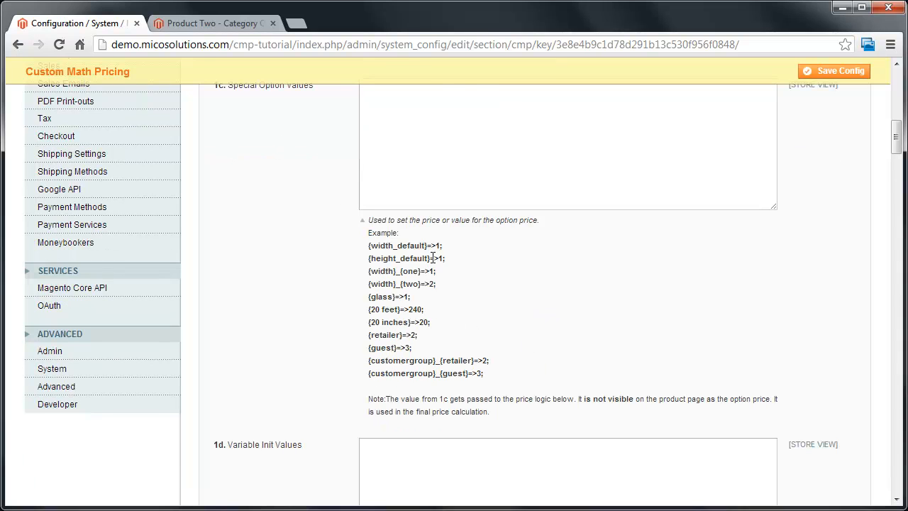
pyautogui.scroll(-4, 259, 170)
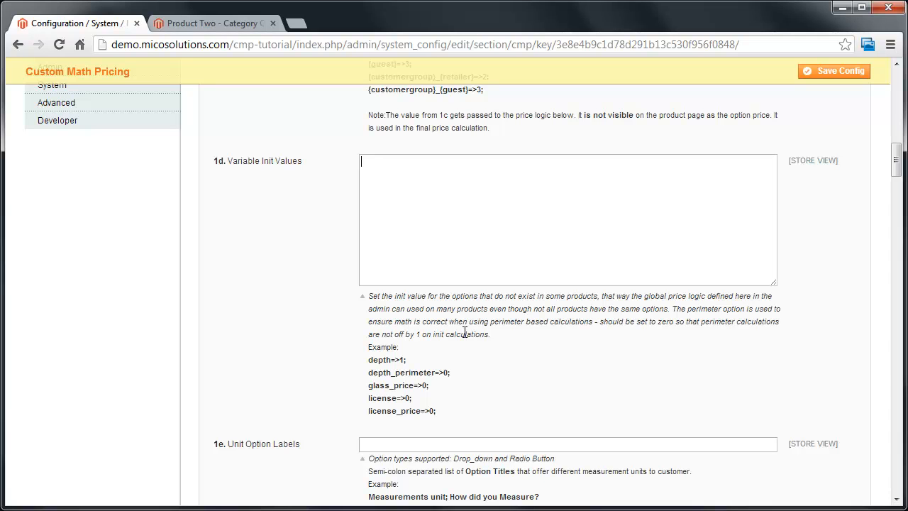
pyautogui.scroll(-2, 478, 215)
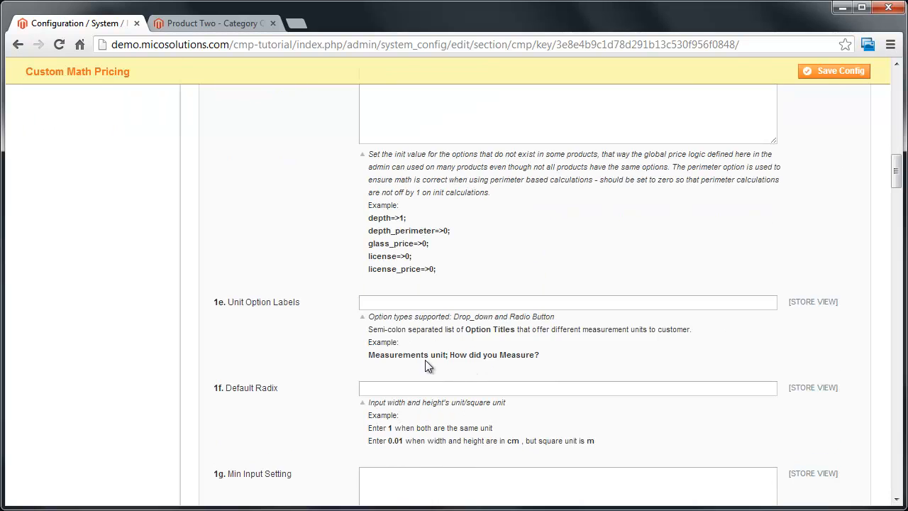
pyautogui.scroll(1, 476, 320)
pyautogui.moveTo(490, 261); pyautogui.dragTo(367, 226)
pyautogui.click(490, 251)
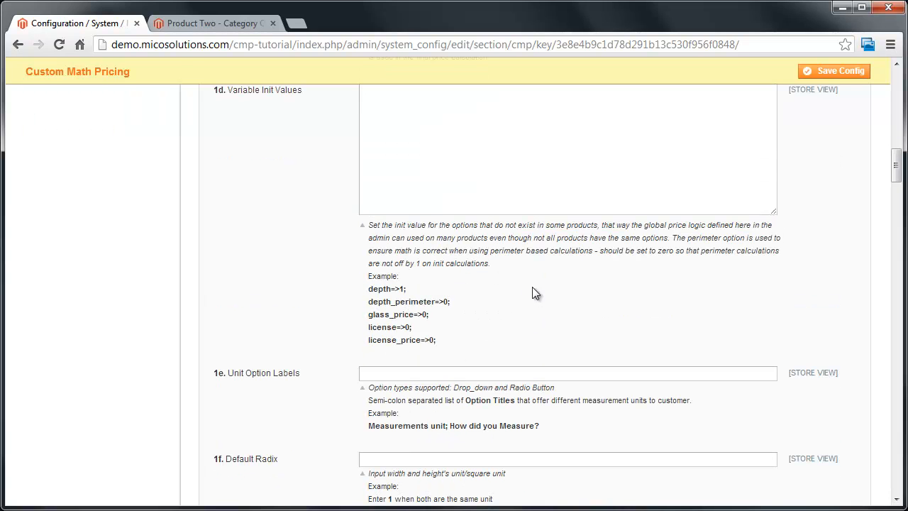
# Set the Default Radix in 1f to 1.
pyautogui.scroll(-1, 410, 401)
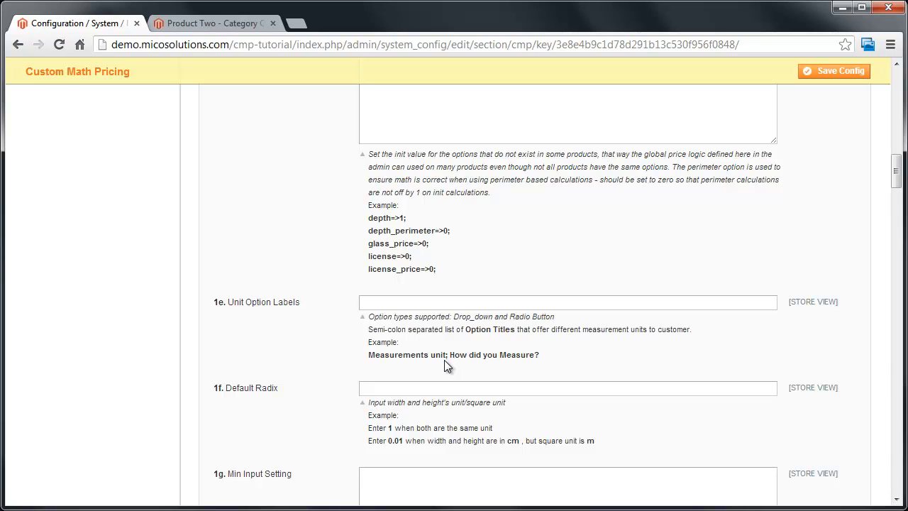
pyautogui.scroll(-2, 353, 344)
pyautogui.click(407, 250)
pyautogui.scroll(-1, 474, 312)
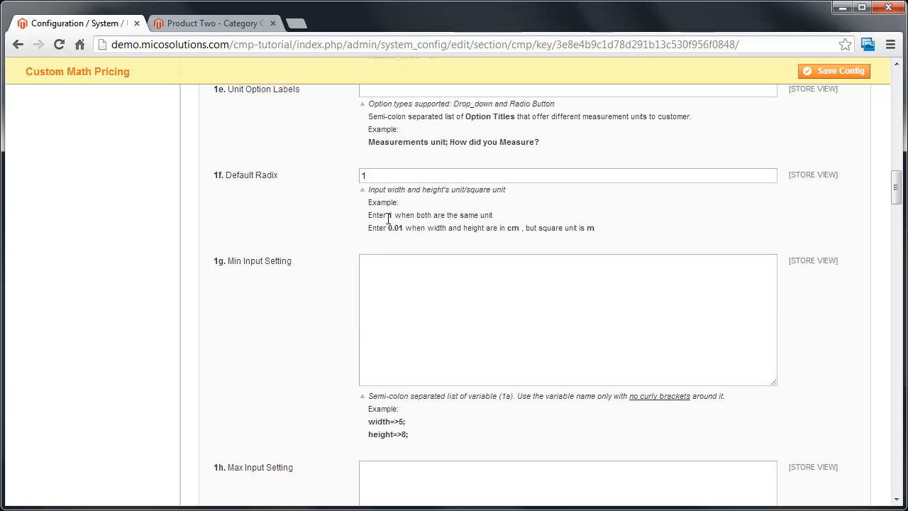
# Enter the example limits width=>5; and height=>8; as the Min Input Setting in 1g.
pyautogui.click(395, 262)
pyautogui.moveTo(399, 436); pyautogui.dragTo(369, 421)
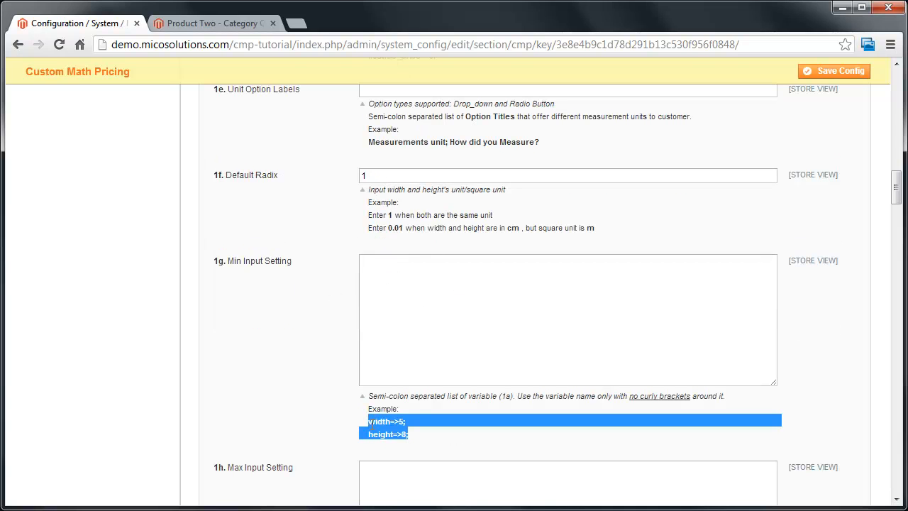
pyautogui.click(391, 352)
pyautogui.write('width=>5; height=>8;')
# Copy the example limits width=>200; and height=>400; into the Max Input Setting in 1h.
pyautogui.scroll(-3, 447, 405)
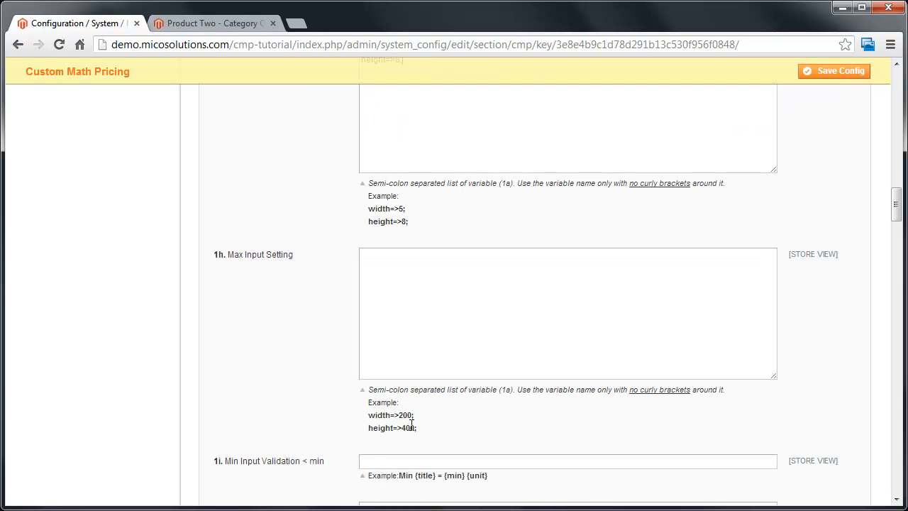
pyautogui.moveTo(417, 429); pyautogui.dragTo(367, 415)
pyautogui.hotkey('ctrl', 'c')
pyautogui.click(448, 331)
pyautogui.hotkey('ctrl', 'v')
# Copy the example message "Min {title} = {min} {unit}" into the Min Input Validation field in 1i.
pyautogui.scroll(-1, 425, 428)
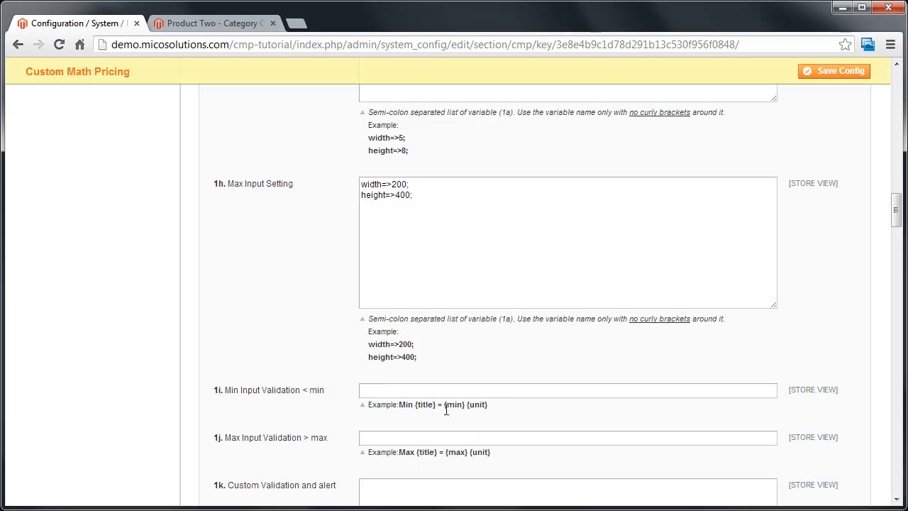
pyautogui.moveTo(488, 404); pyautogui.dragTo(403, 408)
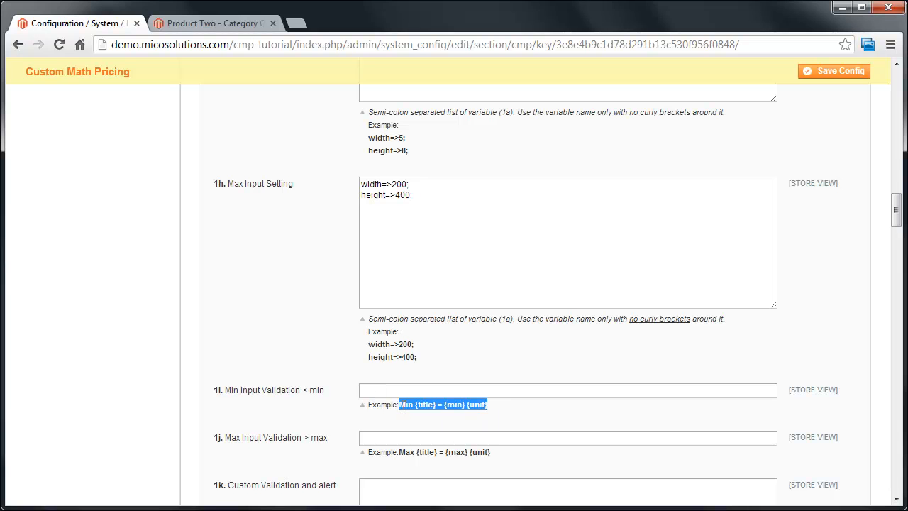
pyautogui.hotkey('ctrl', 'c')
pyautogui.click(405, 393)
pyautogui.hotkey('ctrl', 'v')
# Set the Max Input Validation message in 1j to "Maximum for {title} = {max} {unit}", based on the field's example.
pyautogui.scroll(-2, 490, 345)
pyautogui.moveTo(489, 312); pyautogui.dragTo(400, 314)
pyautogui.hotkey('ctrl', 'c')
pyautogui.click(404, 297)
pyautogui.hotkey('ctrl', 'v')
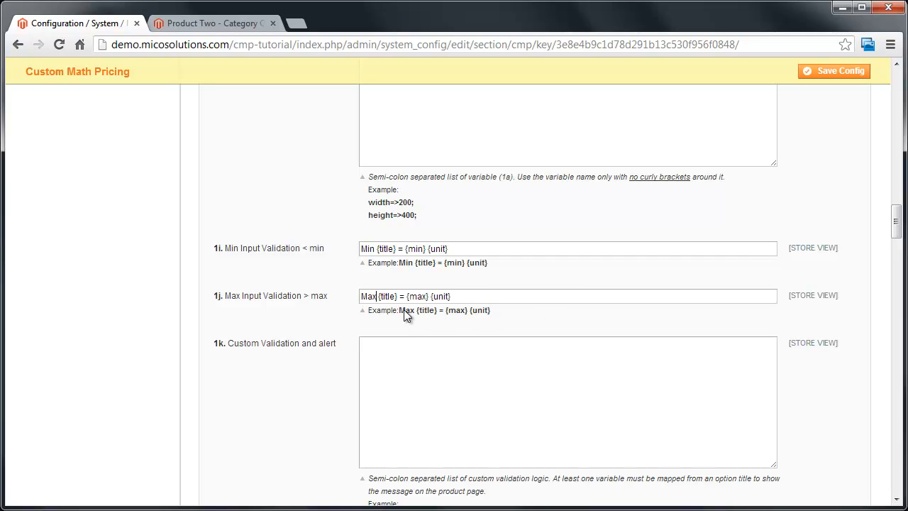
pyautogui.write('imum for')
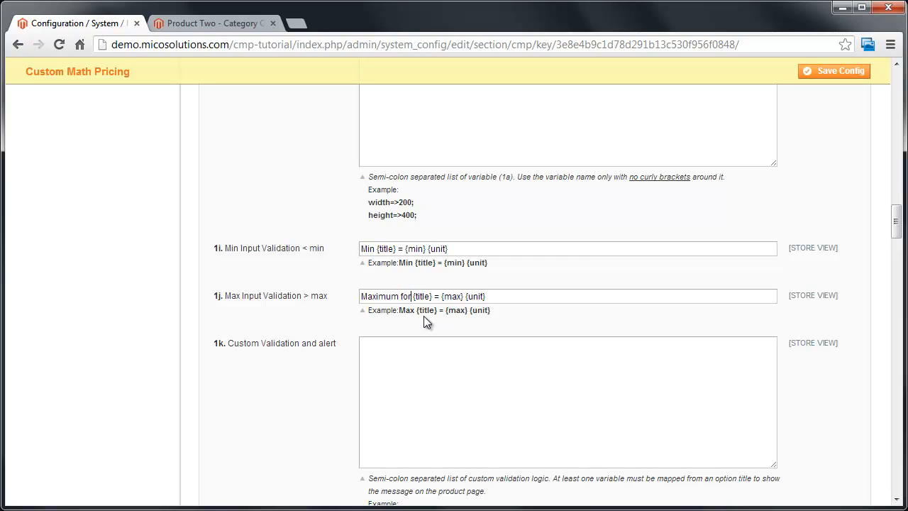
pyautogui.click(502, 298)
pyautogui.moveTo(502, 299); pyautogui.dragTo(302, 295)
pyautogui.moveTo(433, 297); pyautogui.dragTo(414, 296)
pyautogui.scroll(-1, 491, 316)
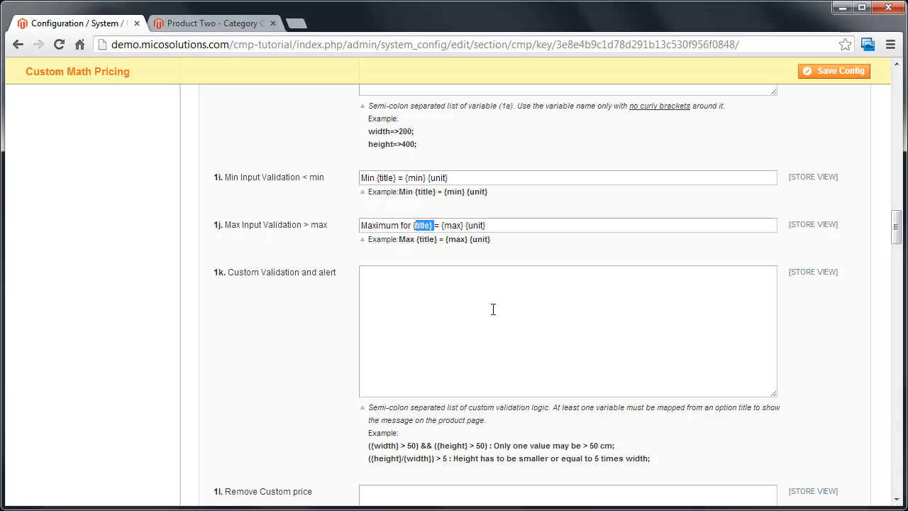
# Set the Price Logic formula in 2a to {width} * {height} * {price}.
pyautogui.scroll(-1, 418, 352)
pyautogui.press('Tab')
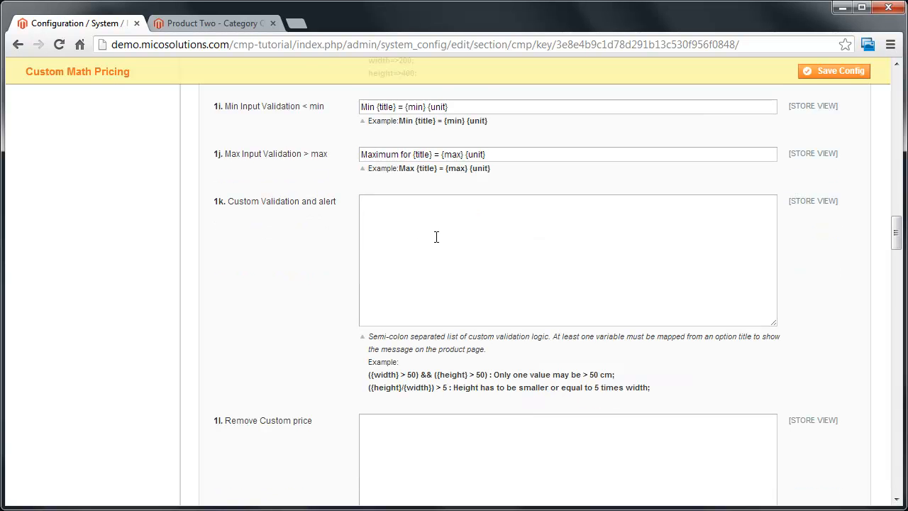
pyautogui.scroll(-4, 415, 231)
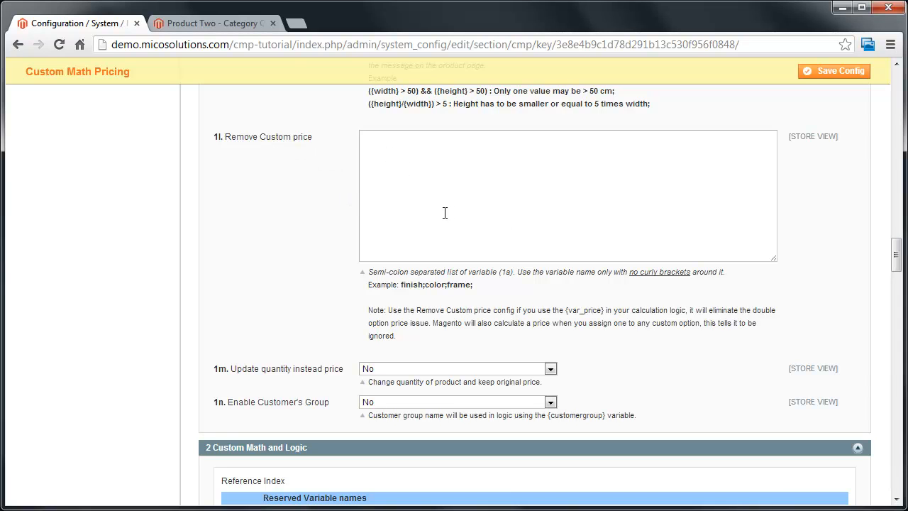
pyautogui.moveTo(313, 139); pyautogui.dragTo(226, 139)
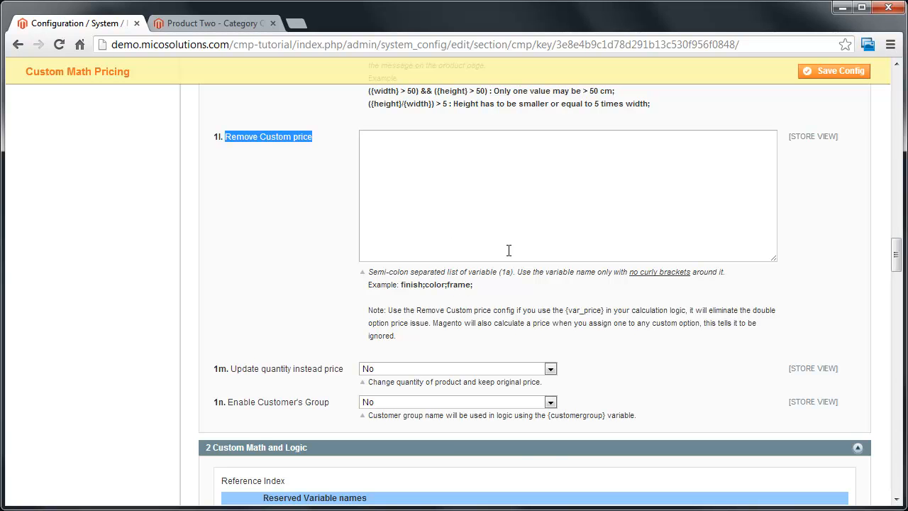
pyautogui.scroll(-1, 625, 321)
pyautogui.scroll(-2, 623, 317)
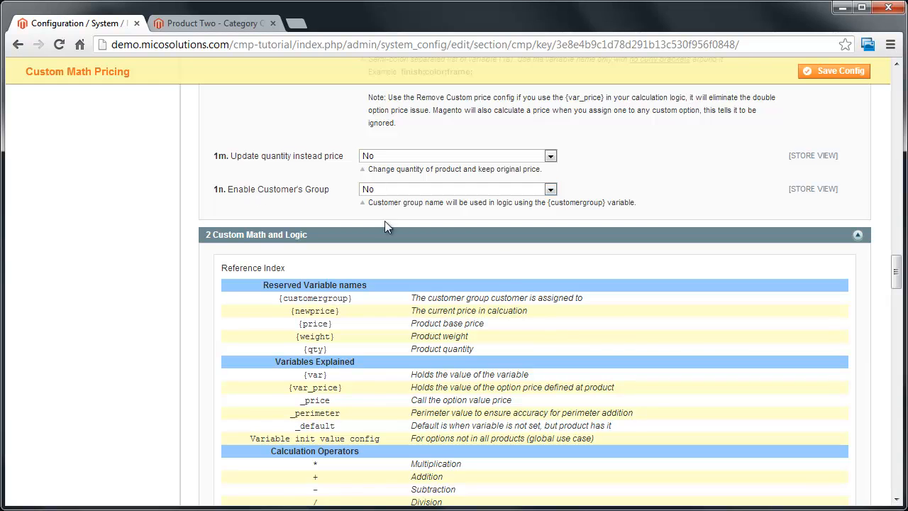
pyautogui.scroll(-7, 426, 241)
pyautogui.scroll(-2, 473, 266)
pyautogui.click(528, 302)
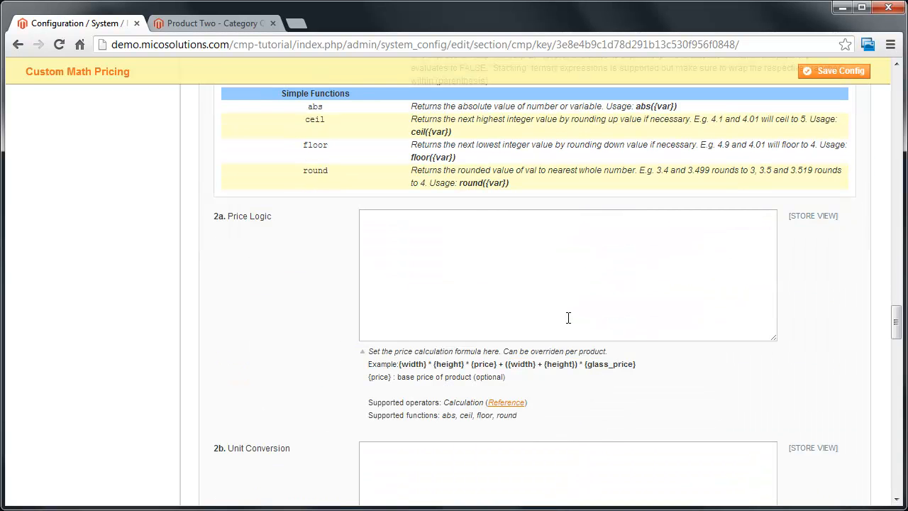
pyautogui.write('{width')
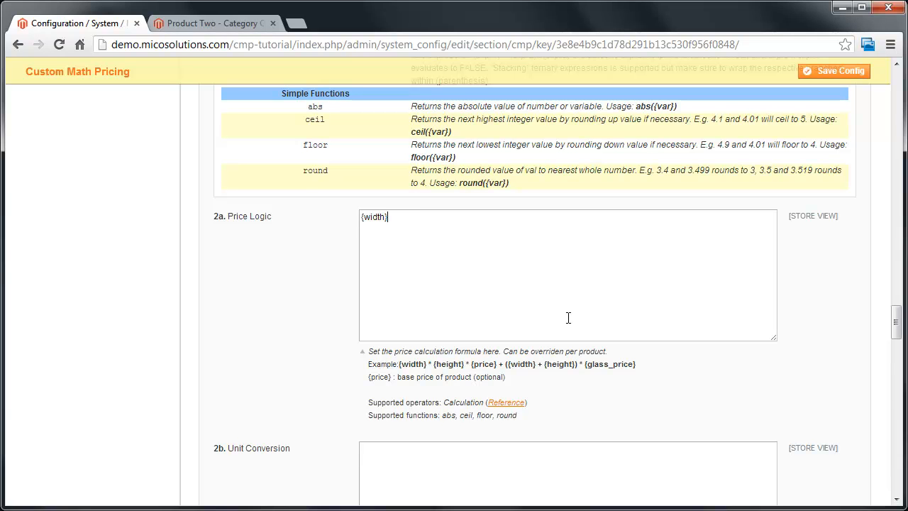
pyautogui.write('} * {height} * {price')
# Look up the reserved {price} variable in the Reference Index and compare it with Product Two's base price on the storefront.
pyautogui.scroll(7, 462, 307)
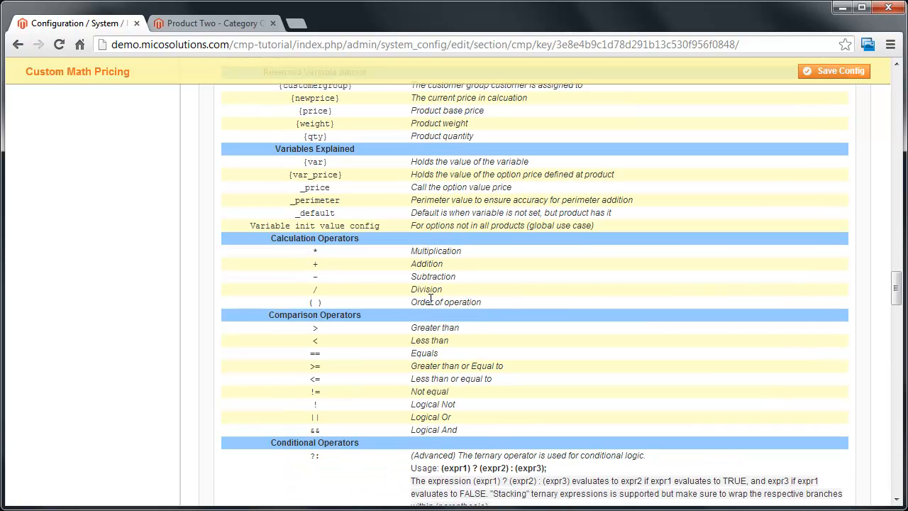
pyautogui.moveTo(333, 182); pyautogui.dragTo(299, 185)
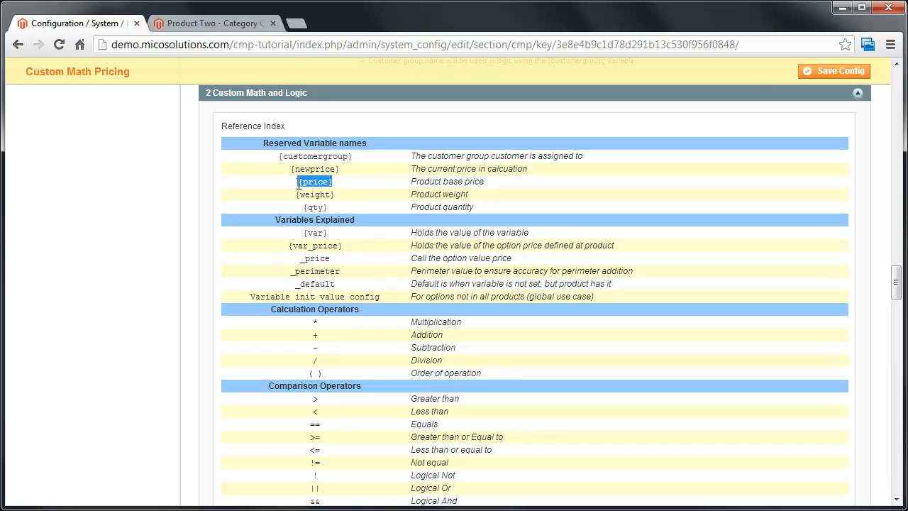
pyautogui.click(240, 27)
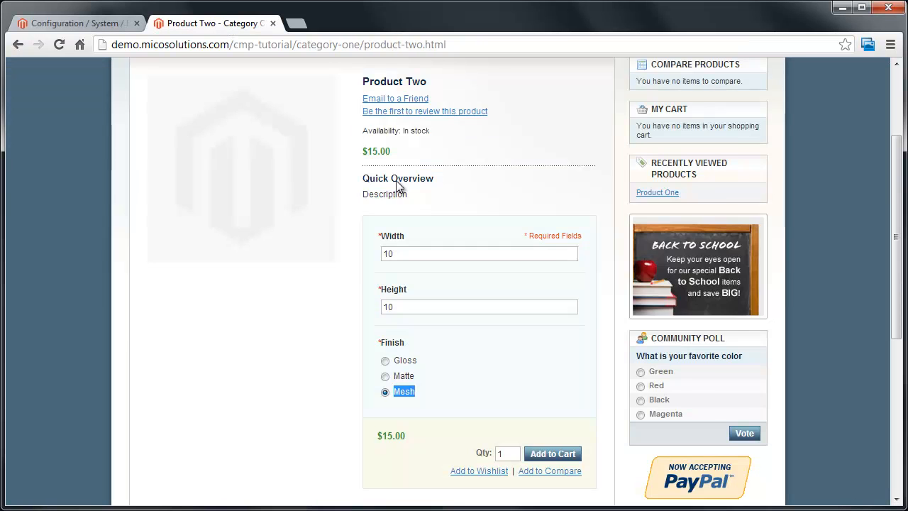
pyautogui.scroll(1, 412, 213)
pyautogui.moveTo(394, 224); pyautogui.dragTo(362, 223)
pyautogui.click(96, 23)
pyautogui.scroll(-6, 497, 348)
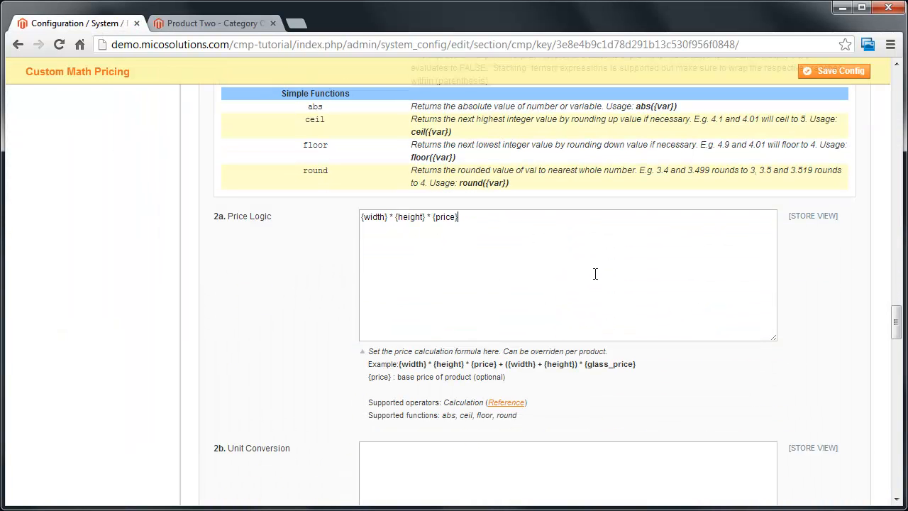
# Review the remaining Custom Math and Logic settings from 2b to 2i and save the Custom Math Pricing configuration.
pyautogui.scroll(-4, 592, 284)
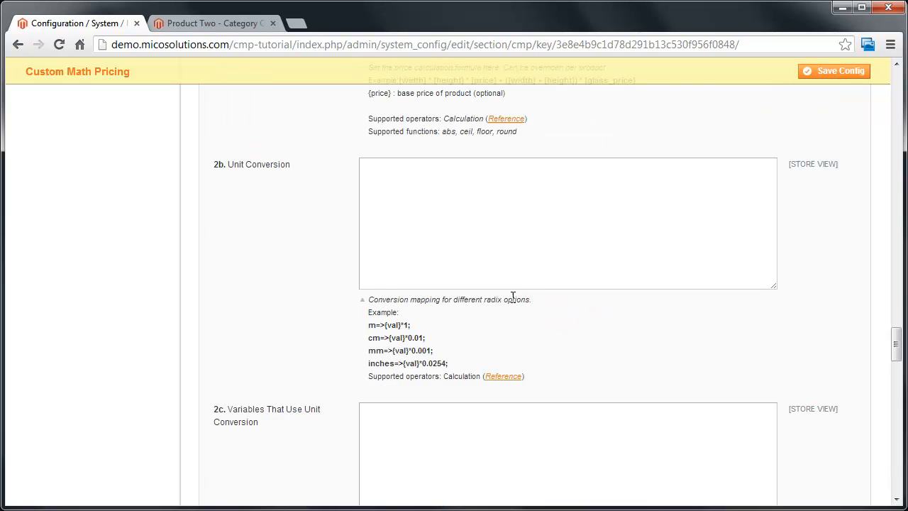
pyautogui.scroll(-3, 568, 291)
pyautogui.scroll(-4, 582, 292)
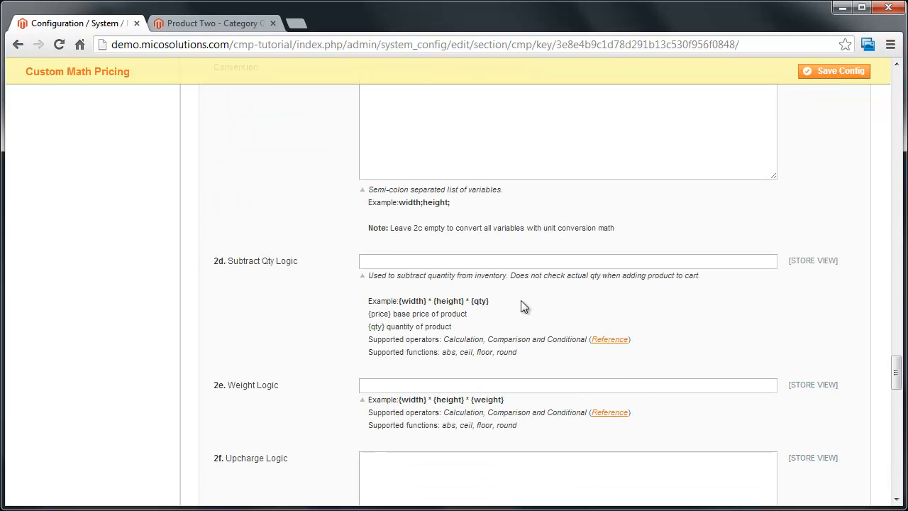
pyautogui.scroll(-6, 488, 304)
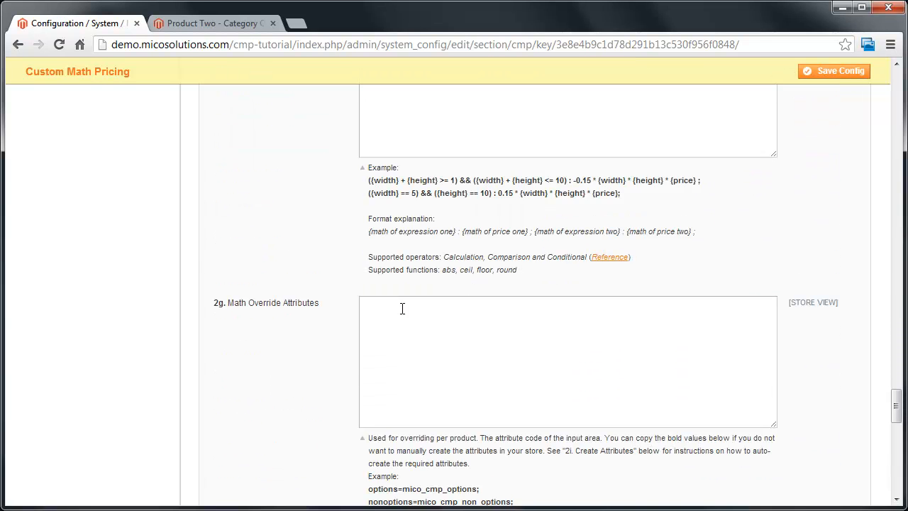
pyautogui.scroll(-5, 399, 309)
pyautogui.scroll(-3, 442, 320)
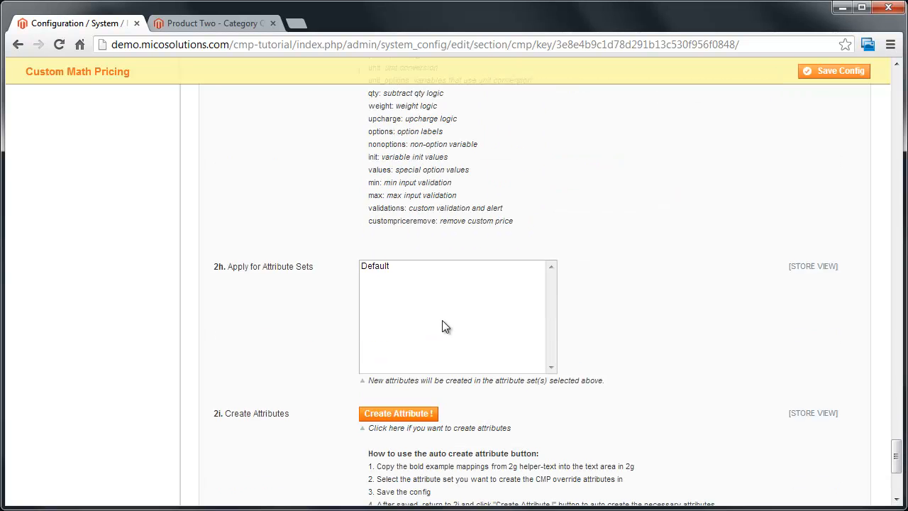
pyautogui.scroll(7, 596, 341)
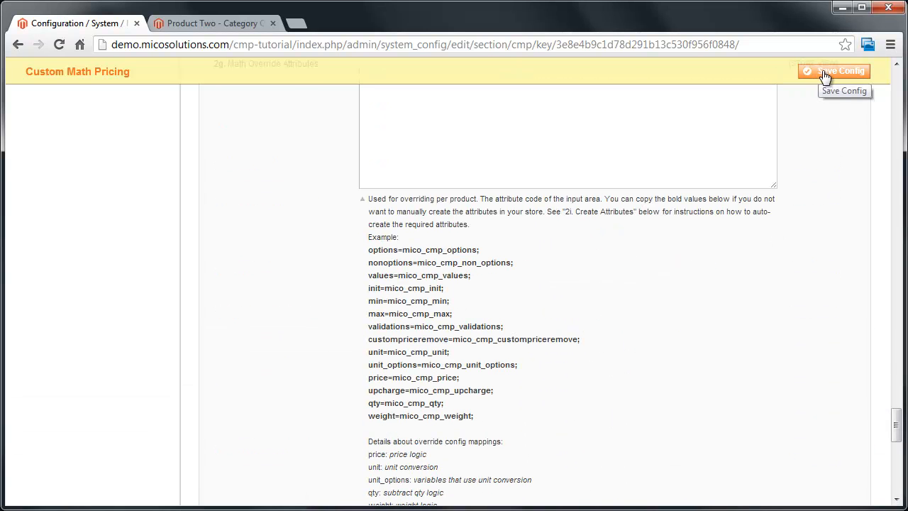
pyautogui.click(851, 72)
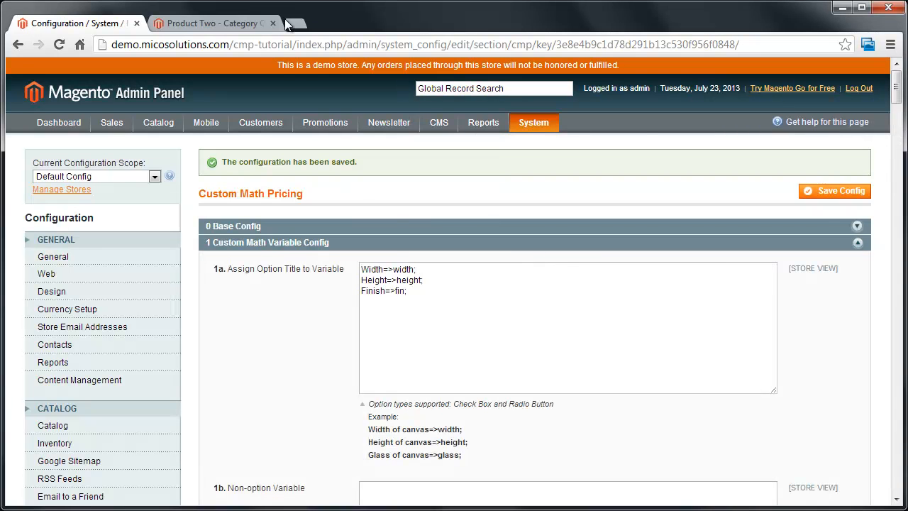
# Reload the Product Two storefront page and enter width 10, height 10 and the Mesh finish.
pyautogui.click(213, 23)
pyautogui.click(474, 306)
pyautogui.press('F5')
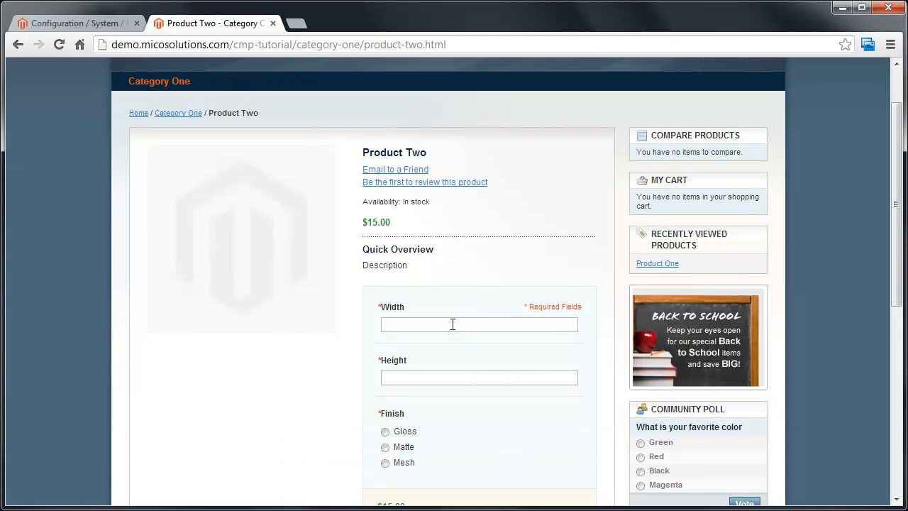
pyautogui.click(450, 324)
pyautogui.write('10')
pyautogui.press('Tab')
pyautogui.write('10')
pyautogui.press('Tab')
pyautogui.click(386, 448)
pyautogui.click(386, 462)
# Set Product Two's width to 2 to test the minimum width validation message.
pyautogui.scroll(-1, 419, 440)
pyautogui.doubleClick(392, 253)
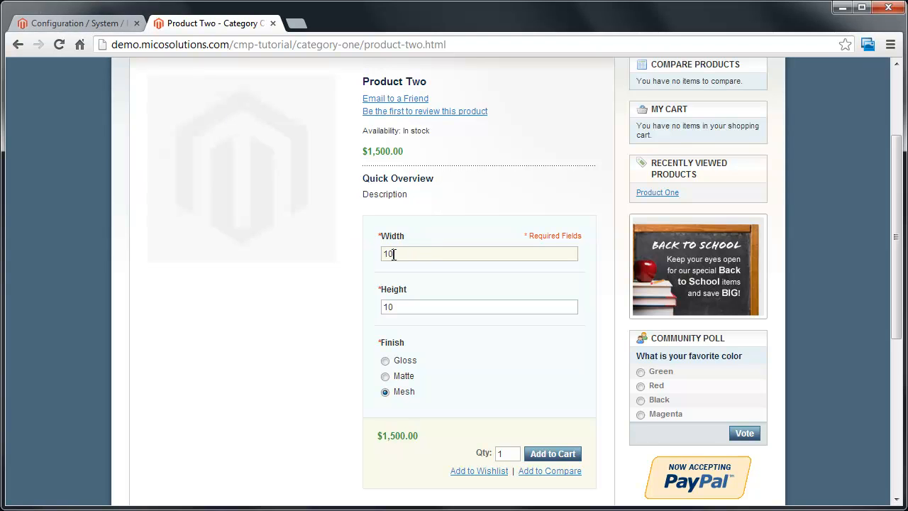
pyautogui.write('2')
pyautogui.press('Tab')
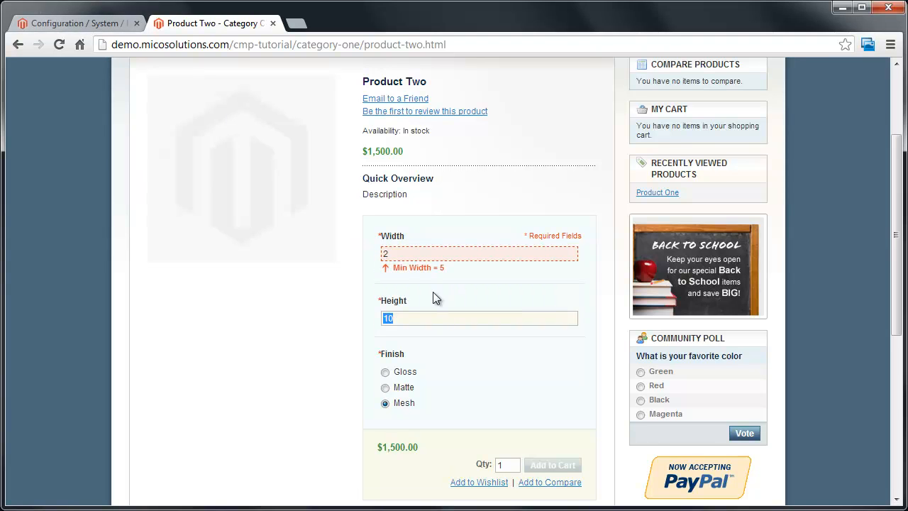
pyautogui.moveTo(445, 269); pyautogui.dragTo(399, 269)
# Set Product Two's width to 500 and height to 1040 to test the maximum input validation messages.
pyautogui.doubleClick(384, 255)
pyautogui.write('500')
pyautogui.press('Tab')
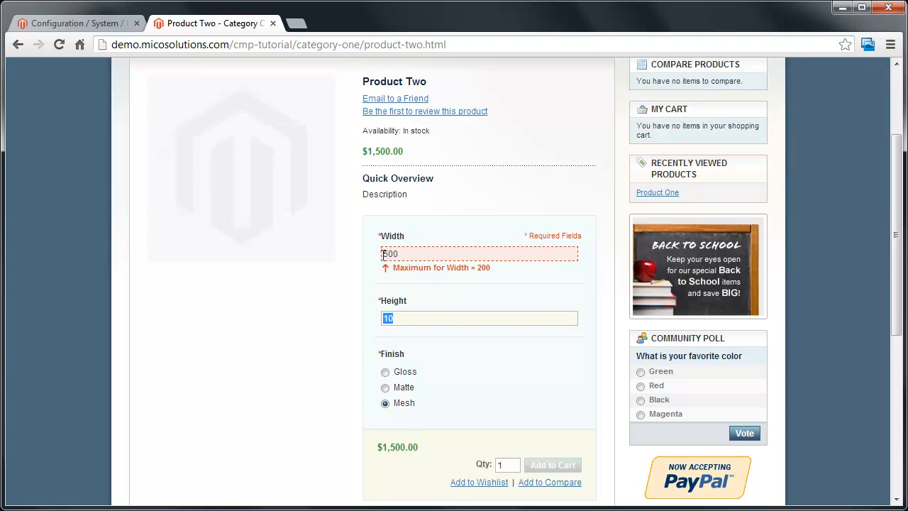
pyautogui.moveTo(469, 269); pyautogui.dragTo(394, 269)
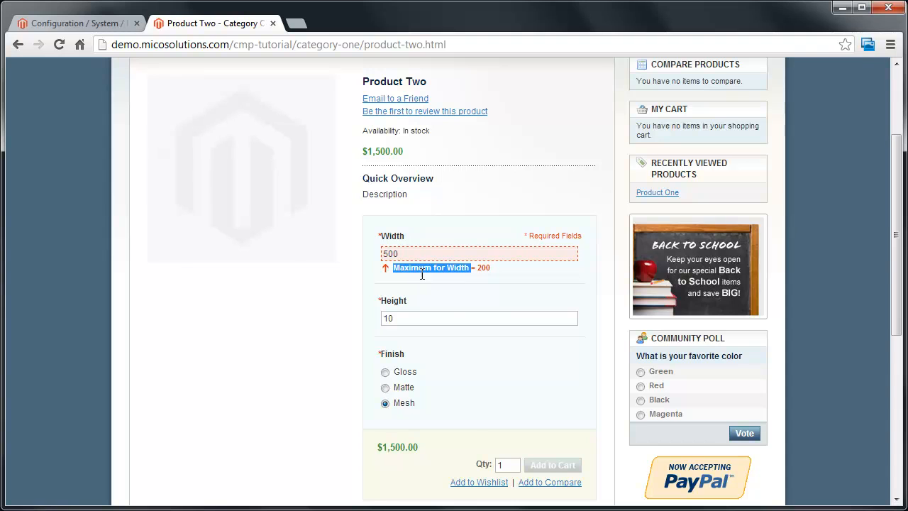
pyautogui.click(448, 325)
pyautogui.write('40')
pyautogui.click(466, 372)
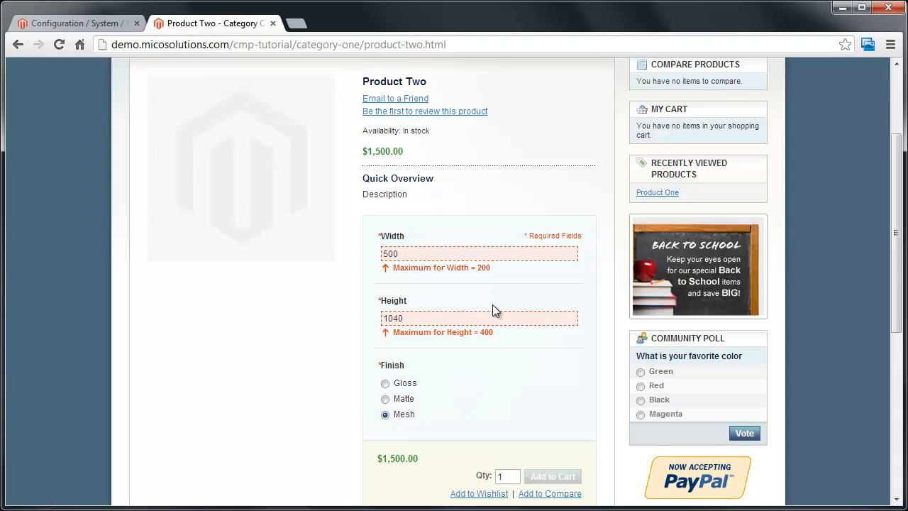
pyautogui.scroll(-1, 569, 458)
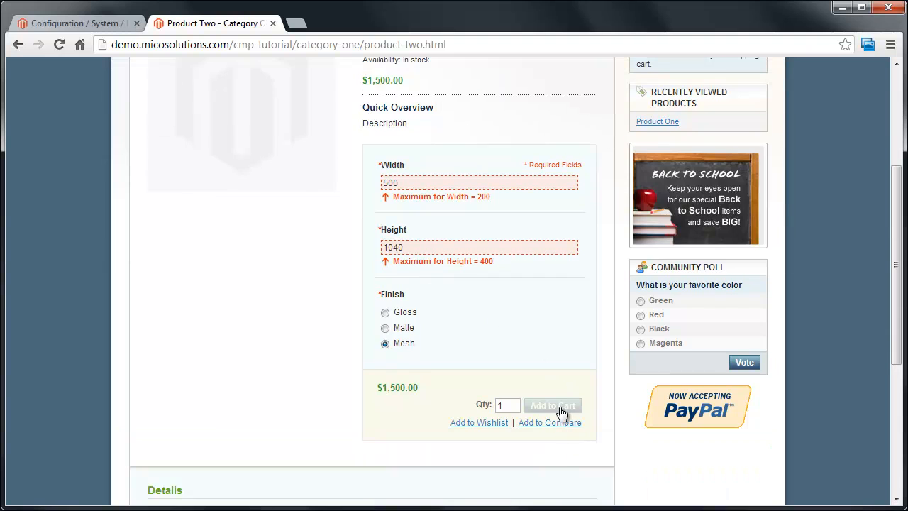
# Set Product Two to width 10, height 10 and Gloss finish, and add it to the cart.
pyautogui.doubleClick(409, 183)
pyautogui.write('10')
pyautogui.press('Tab')
pyautogui.write('10')
pyautogui.click(384, 301)
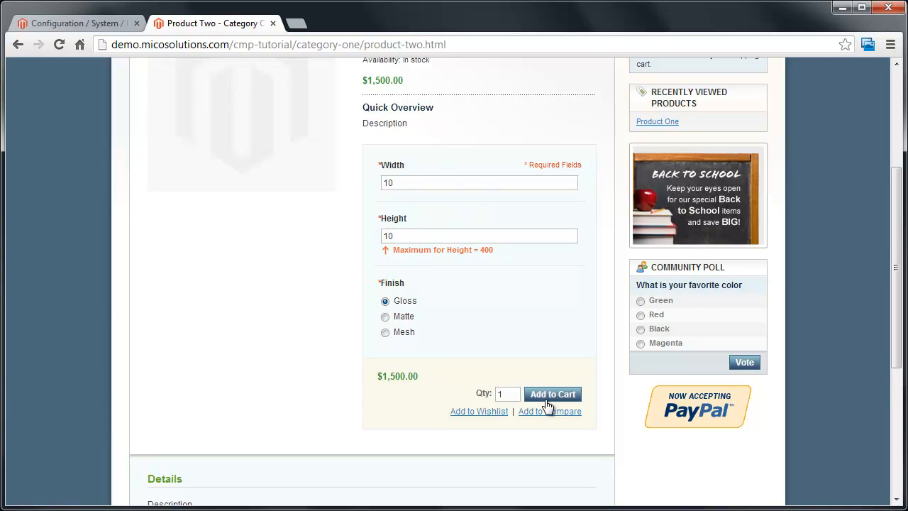
pyautogui.click(553, 394)
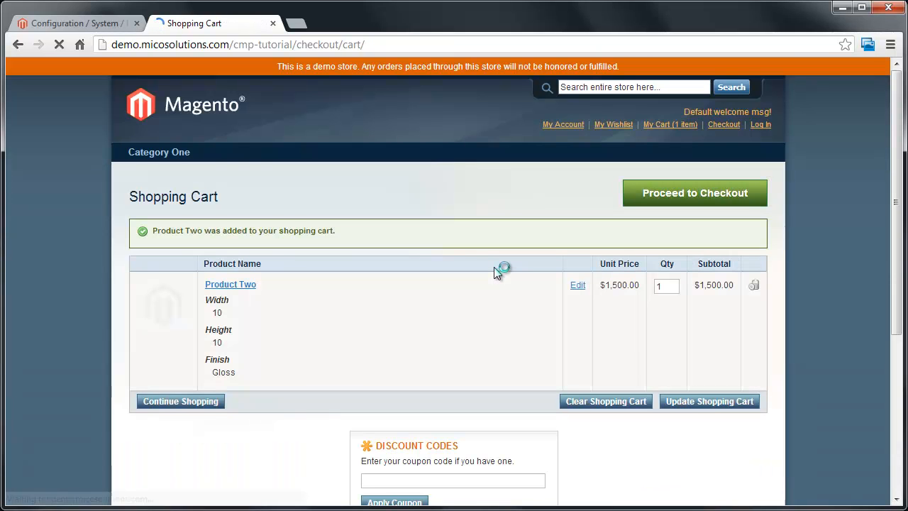
# Open Product One from Category One, enter width 10 and choose height 10 to check its calculated price.
pyautogui.click(178, 157)
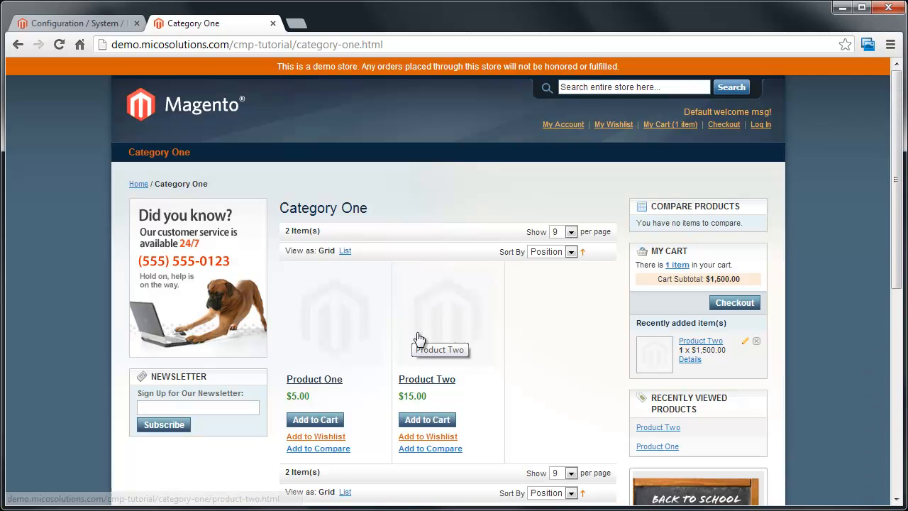
pyautogui.click(375, 372)
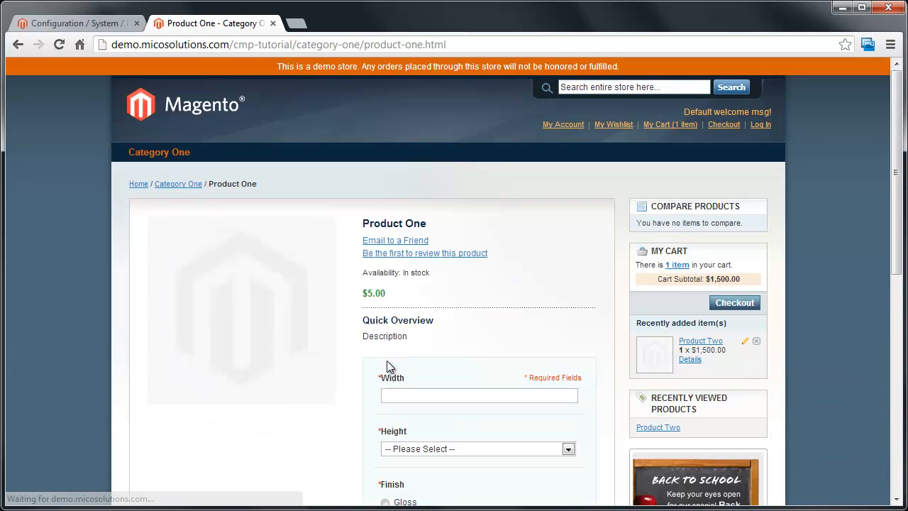
pyautogui.scroll(-1, 387, 361)
pyautogui.click(418, 325)
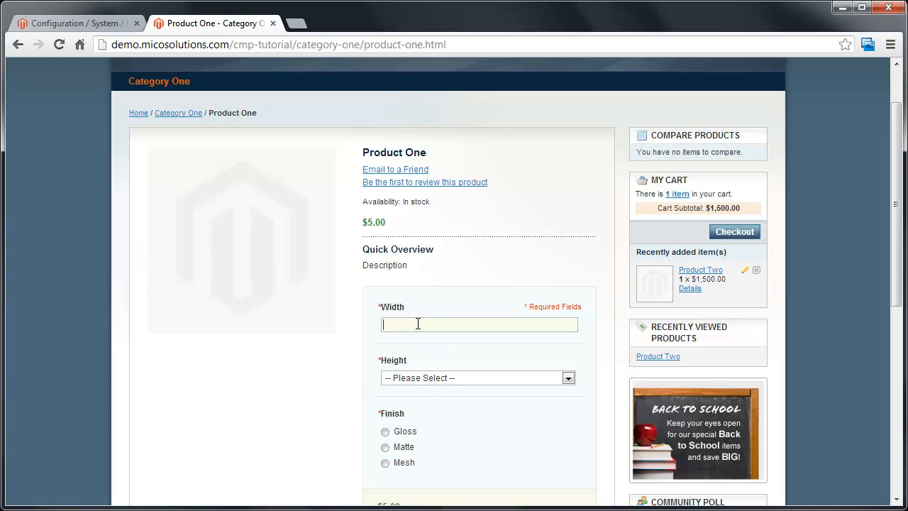
pyautogui.write('10')
pyautogui.click(407, 378)
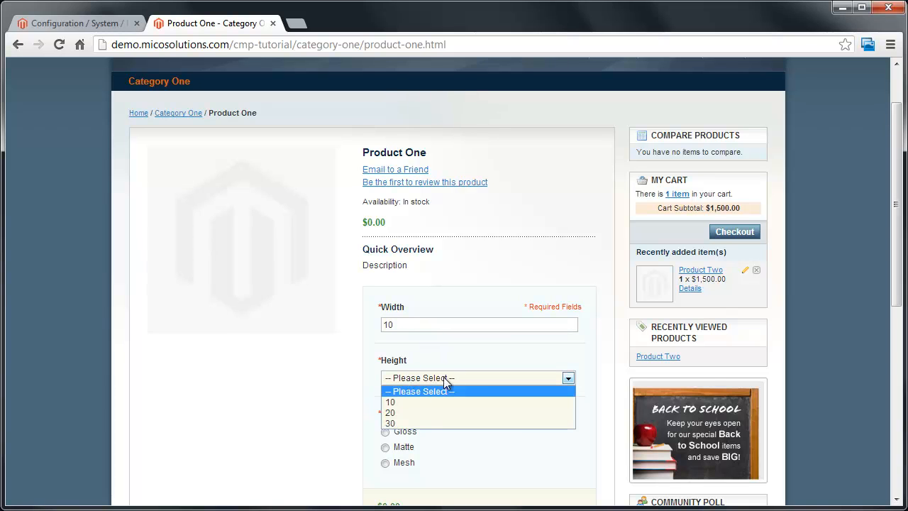
pyautogui.click(425, 399)
pyautogui.scroll(-1, 437, 289)
pyautogui.moveTo(395, 153); pyautogui.dragTo(300, 348)
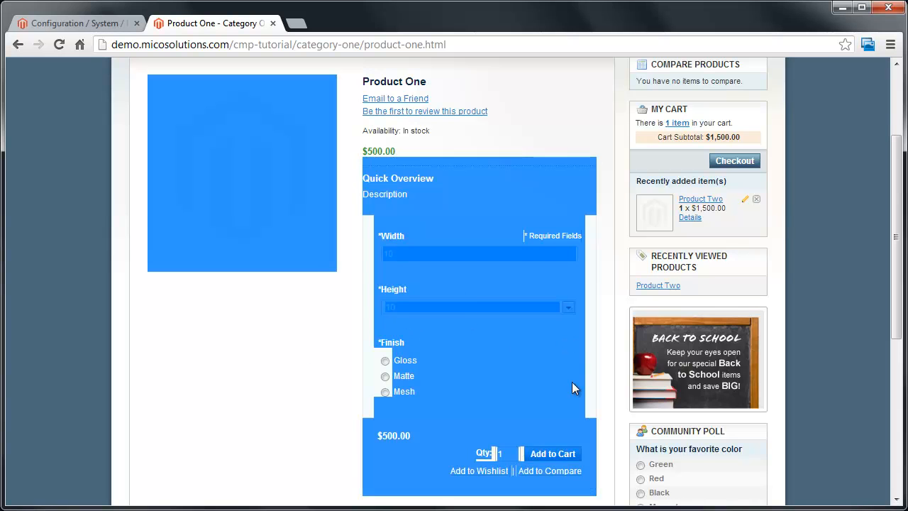
pyautogui.click(546, 387)
# Choose heights 20 and 30 for Product One to compare the calculated prices, and return the height to 10.
pyautogui.click(417, 310)
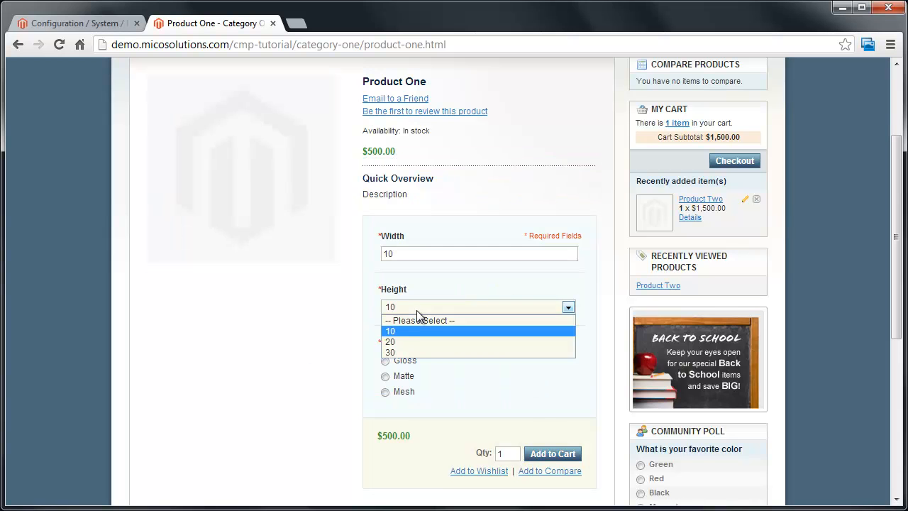
pyautogui.click(409, 341)
pyautogui.click(415, 309)
pyautogui.click(409, 350)
pyautogui.click(409, 312)
pyautogui.click(404, 331)
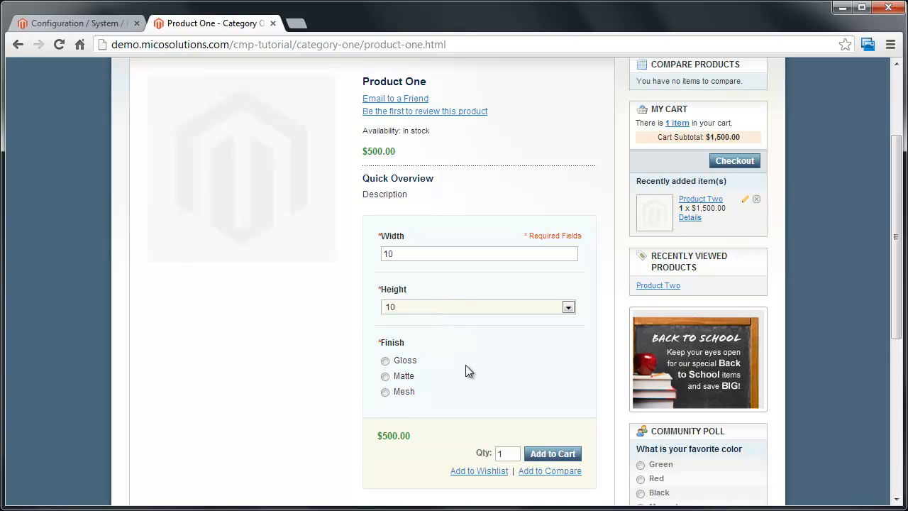
# Set Product One's height to 30 to check its calculated price, and return the height to 10.
pyautogui.click(409, 307)
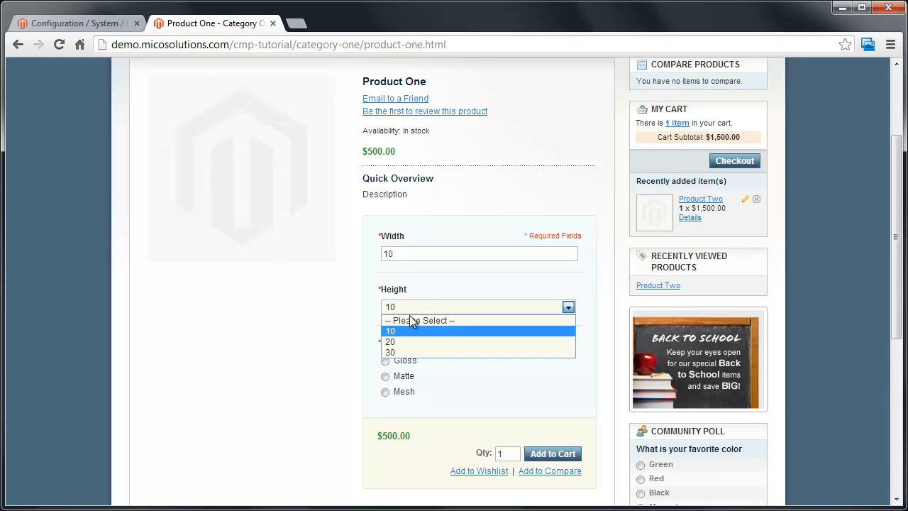
pyautogui.click(410, 351)
pyautogui.click(414, 309)
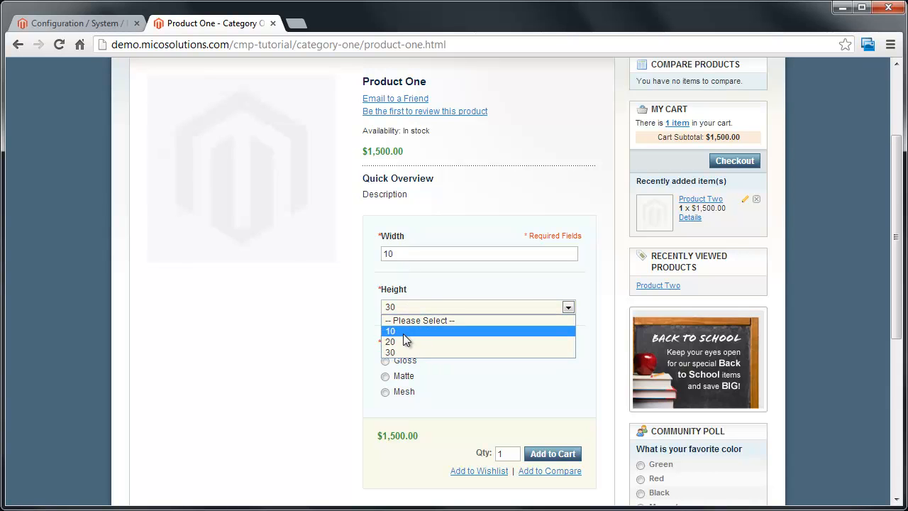
pyautogui.click(406, 331)
# Set Product One's width to 200 and to 2000 to check the price and test the maximum width validation.
pyautogui.doubleClick(404, 253)
pyautogui.click(404, 308)
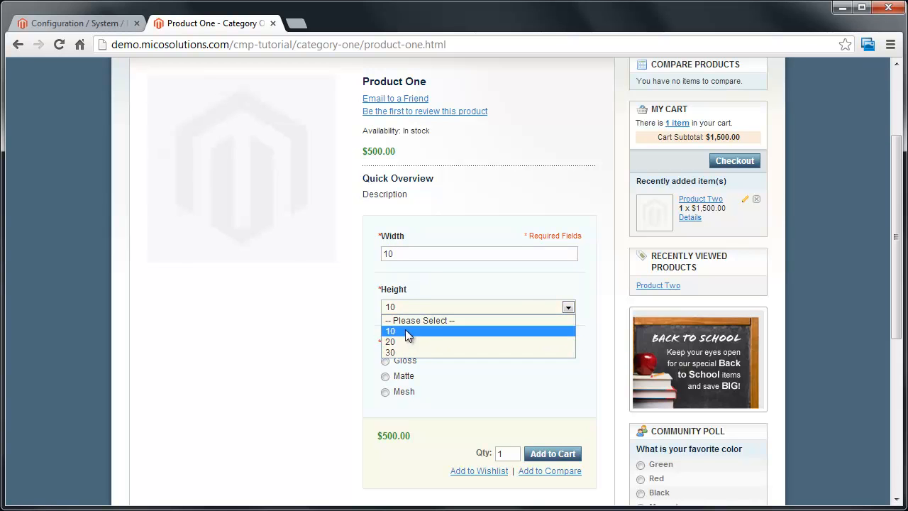
pyautogui.moveTo(406, 256); pyautogui.dragTo(378, 268)
pyautogui.write('2')
pyautogui.click(497, 393)
pyautogui.write('200')
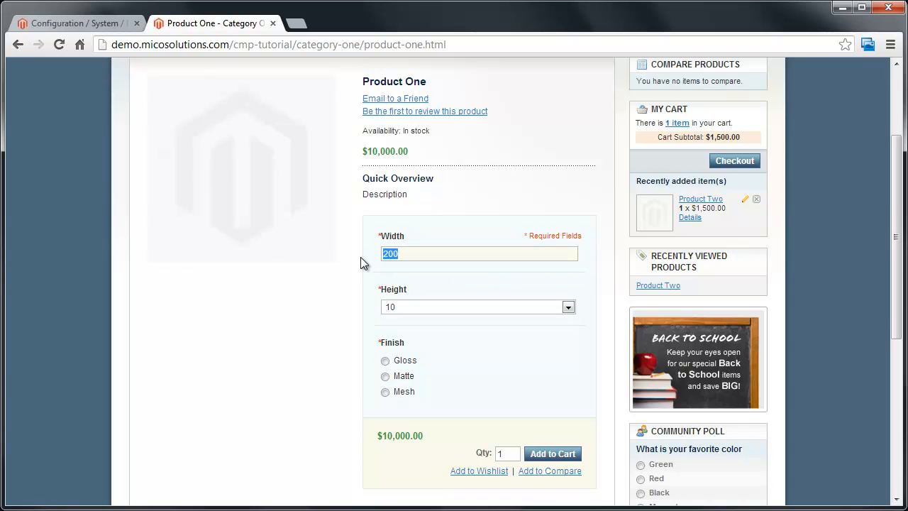
pyautogui.write('0')
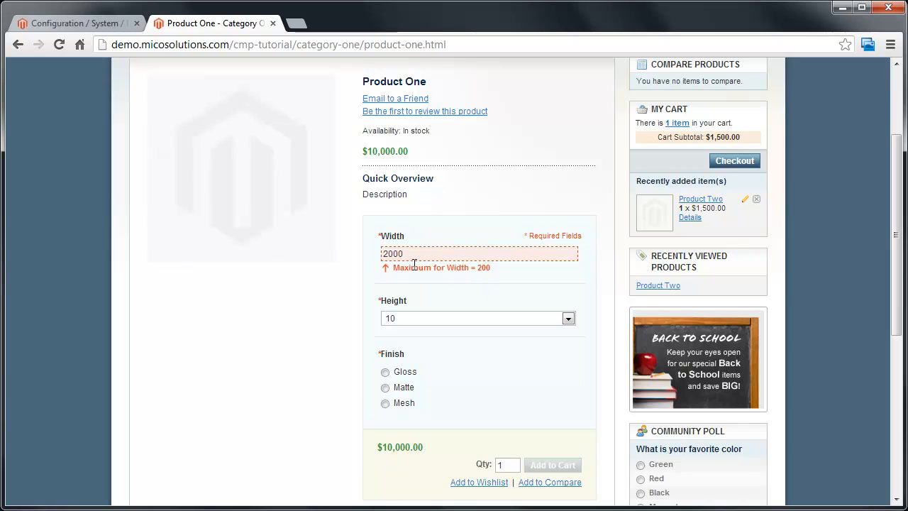
# Set Product One's width to 10 and reset the height to "-- Please Select --" to check the price without a height.
pyautogui.moveTo(417, 256); pyautogui.dragTo(359, 254)
pyautogui.write('10')
pyautogui.click(427, 308)
pyautogui.click(425, 320)
pyautogui.moveTo(392, 150); pyautogui.dragTo(362, 152)
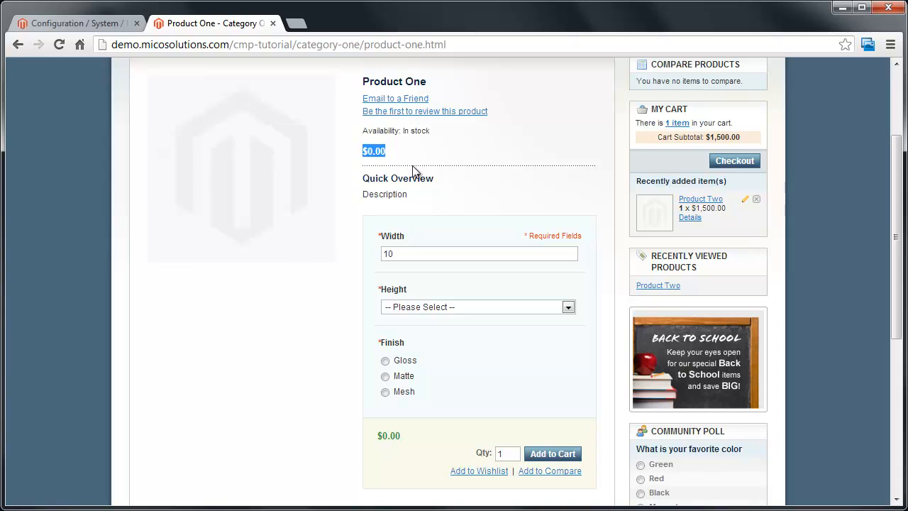
pyautogui.click(492, 366)
# Choose height 10 for Product One and add it to the cart with the Gloss finish.
pyautogui.click(421, 307)
pyautogui.click(416, 328)
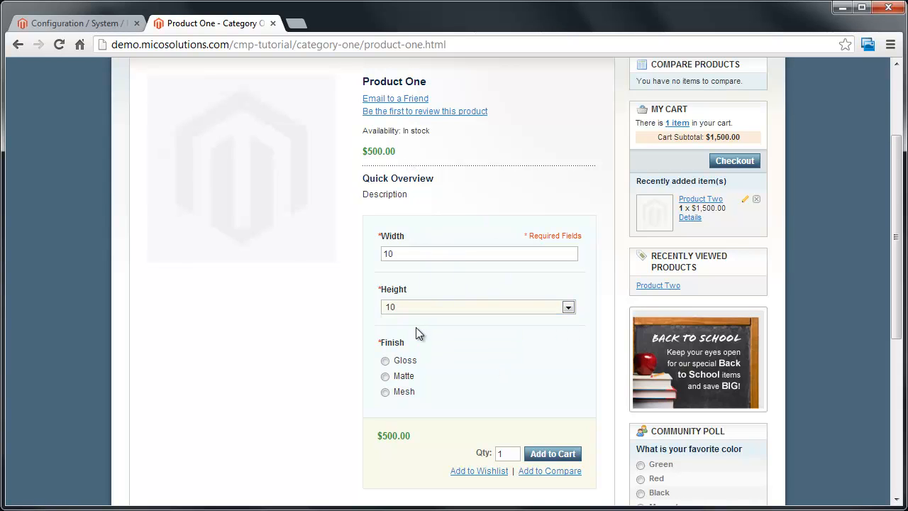
pyautogui.click(561, 455)
# Switch to the Custom Math Pricing configuration and enter {fin_default}=>5; in Special Option Values (1c), following the examples below it.
pyautogui.click(89, 25)
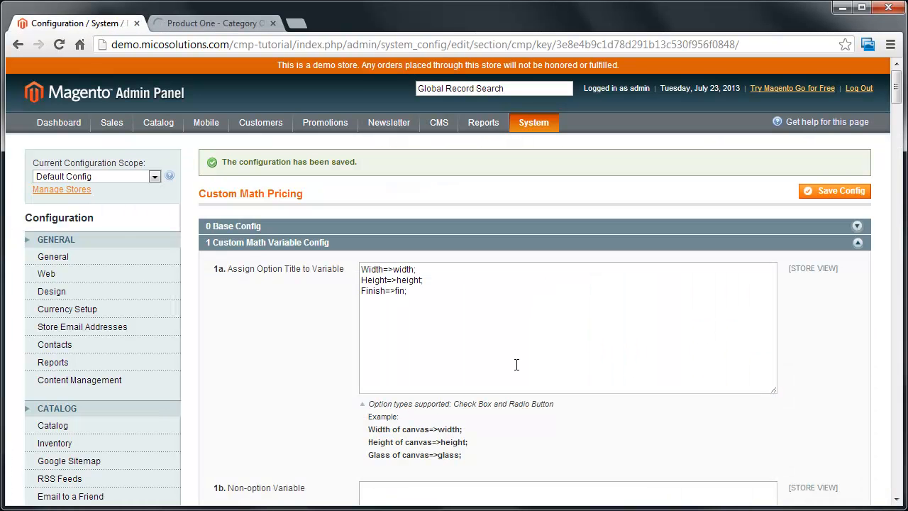
pyautogui.scroll(-6, 462, 345)
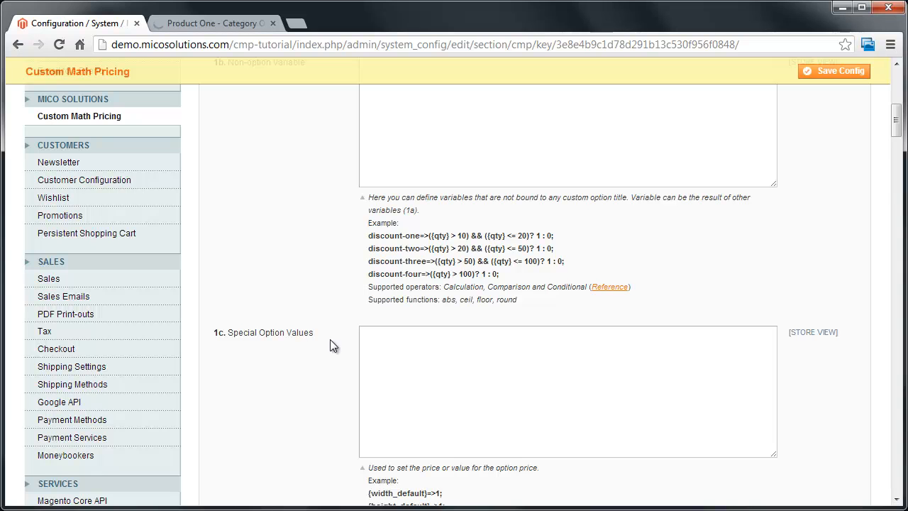
pyautogui.scroll(-1, 323, 345)
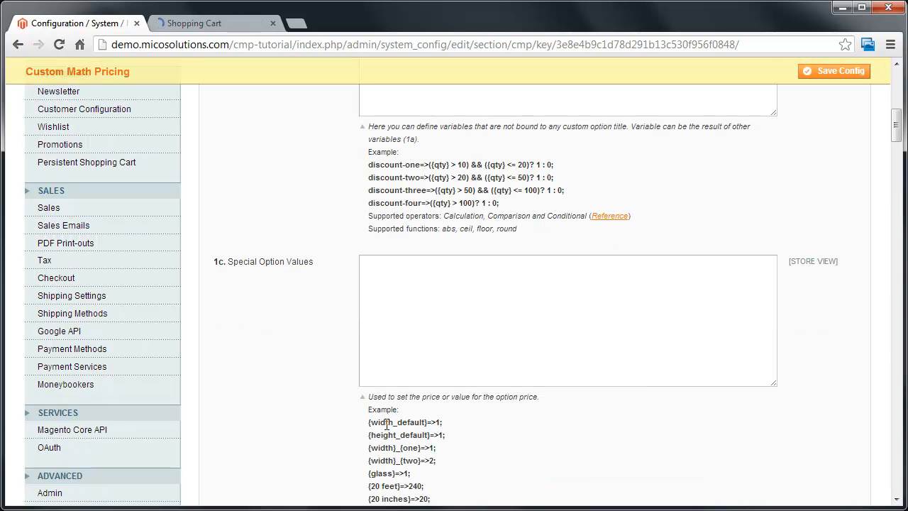
pyautogui.moveTo(392, 422); pyautogui.dragTo(371, 422)
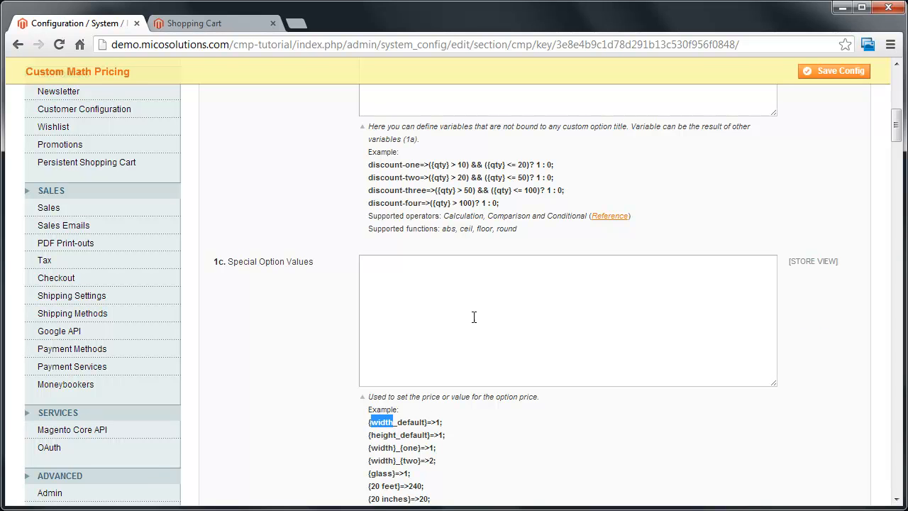
pyautogui.scroll(6, 472, 318)
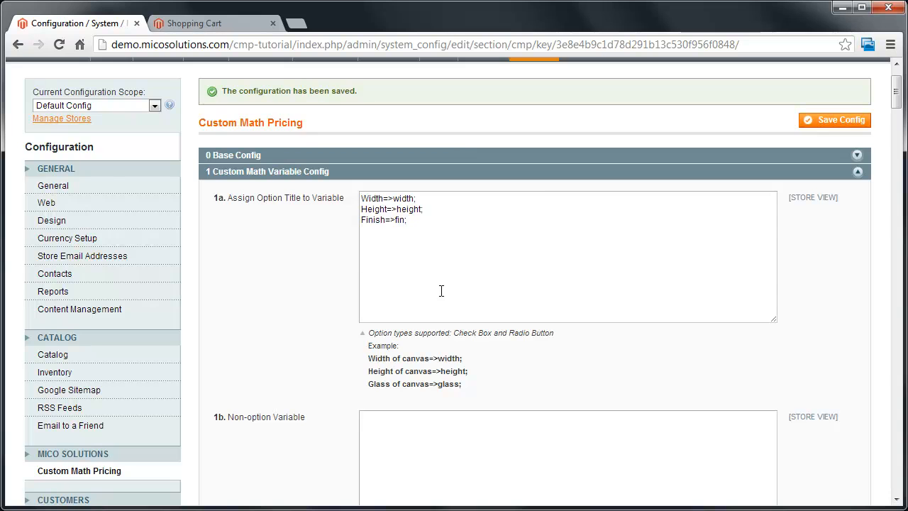
pyautogui.scroll(-5, 440, 291)
pyautogui.click(464, 442)
pyautogui.write('{fin_de')
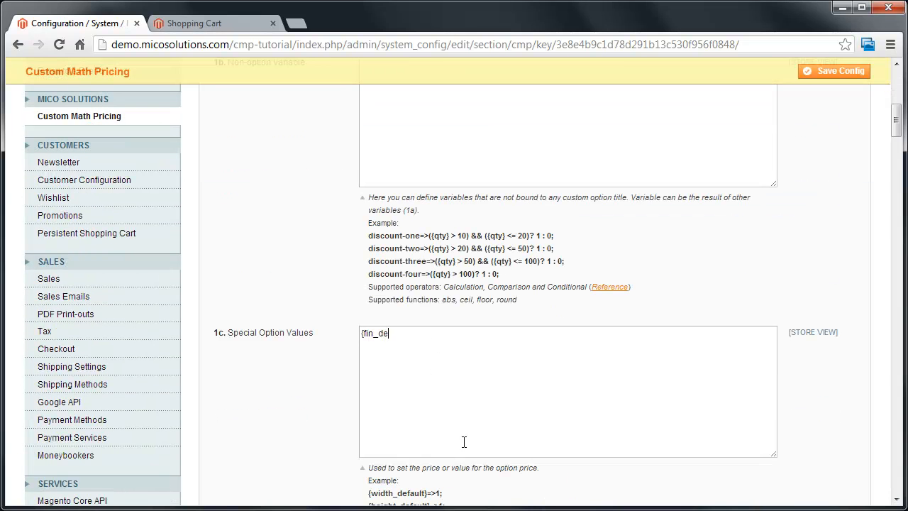
pyautogui.write('fault}=>5;')
# Replace the Special Option Values entry with the example lines {width_default}=>1; and {height_default}=>1;, and save the configuration.
pyautogui.scroll(-1, 464, 442)
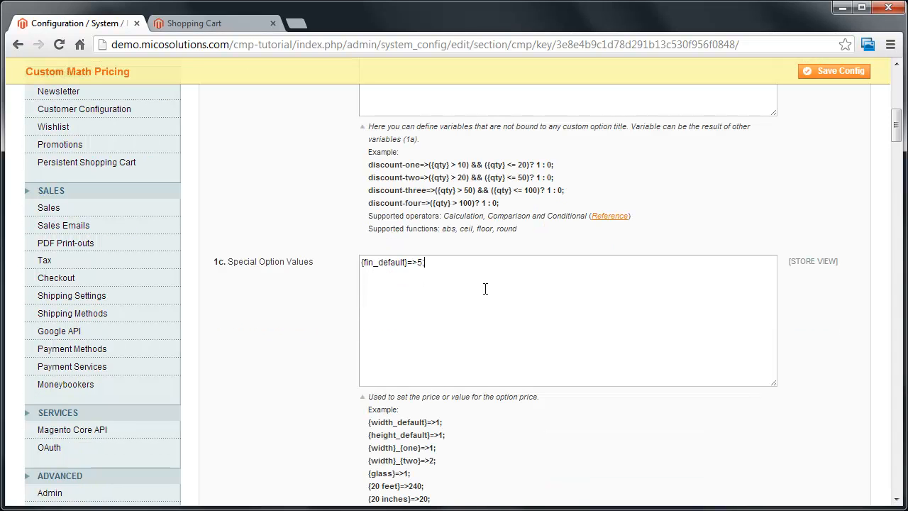
pyautogui.moveTo(447, 435); pyautogui.dragTo(368, 423)
pyautogui.hotkey('ctrl', 'c')
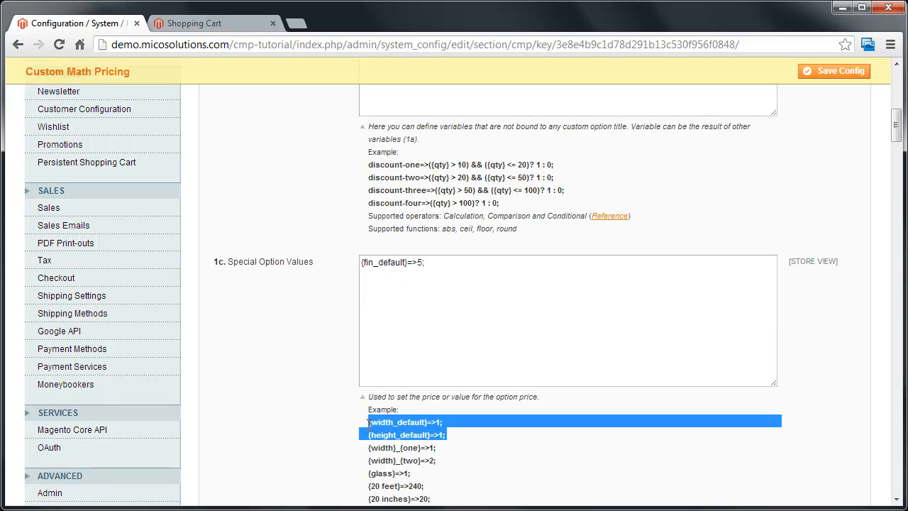
pyautogui.moveTo(433, 277); pyautogui.dragTo(362, 263)
pyautogui.hotkey('ctrl', 'v')
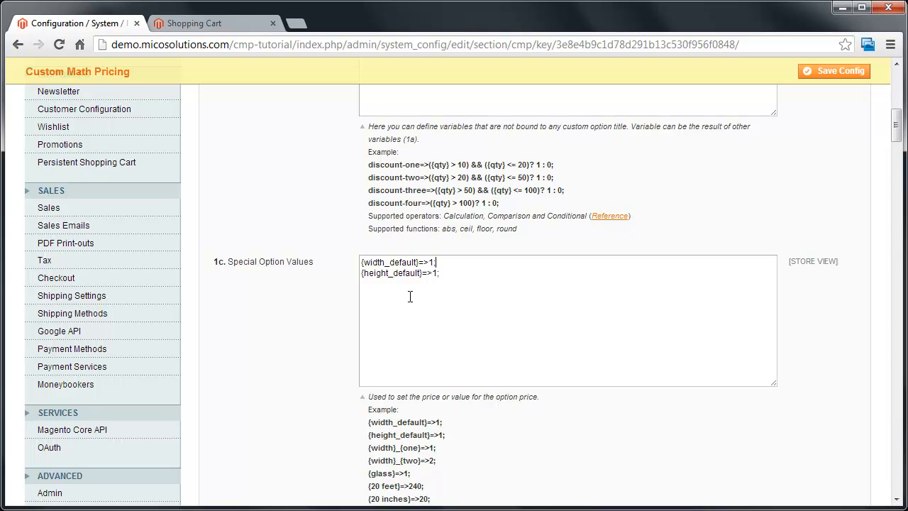
pyautogui.click(835, 73)
# Open Product One from the storefront cart, reload it, and enter width 10 to check the price without a height.
pyautogui.click(207, 23)
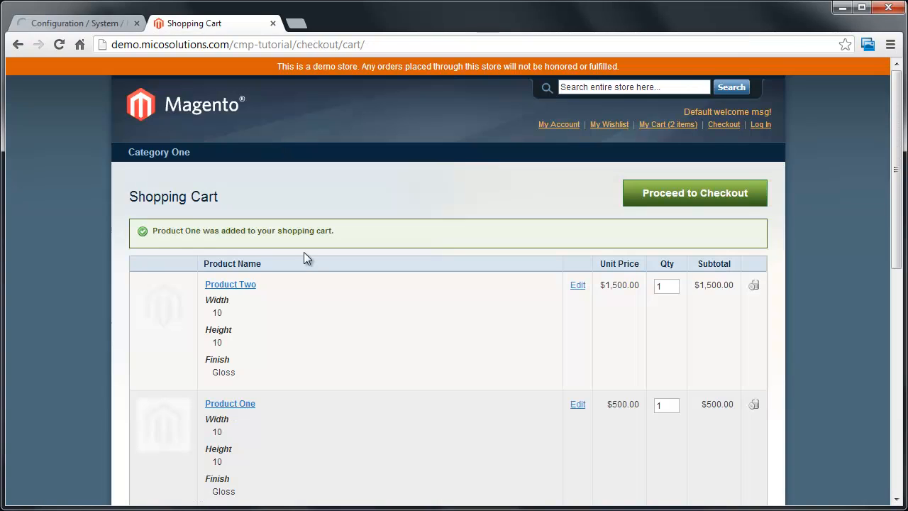
pyautogui.click(238, 405)
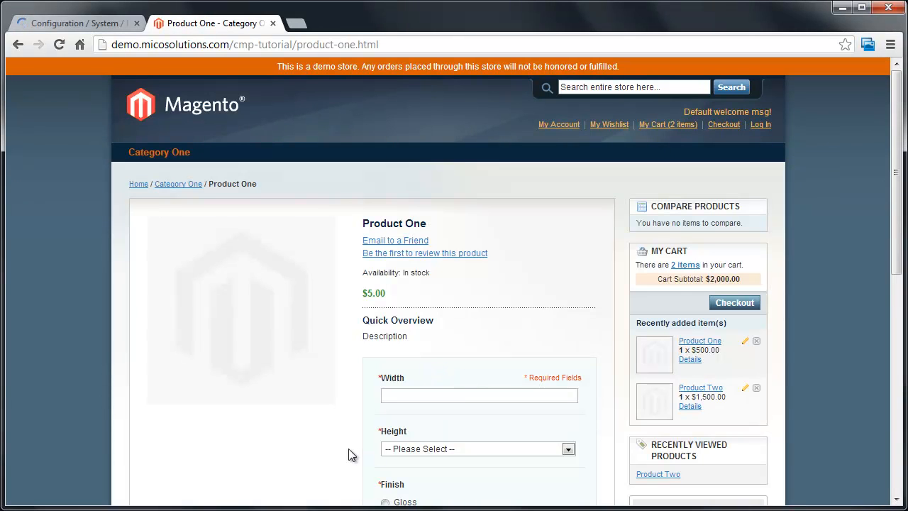
pyautogui.scroll(-2, 348, 447)
pyautogui.press('F5')
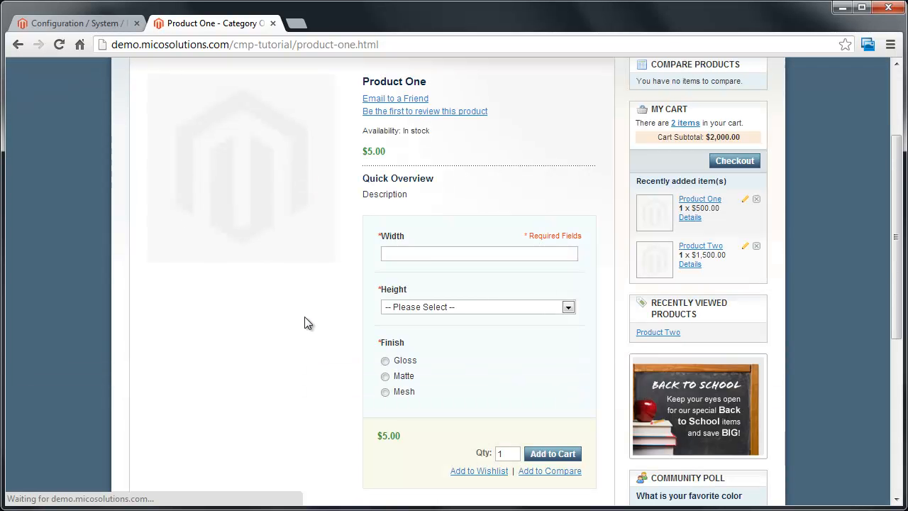
pyautogui.click(429, 254)
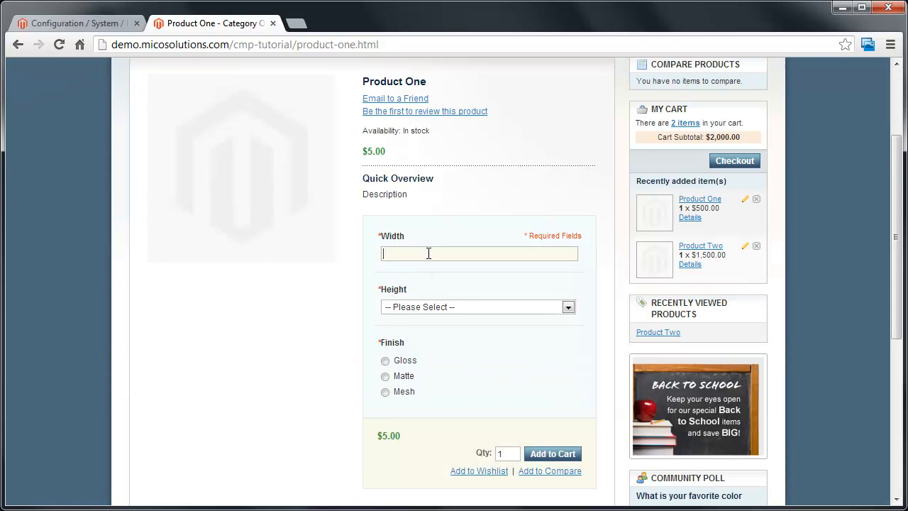
pyautogui.write('10')
pyautogui.press('Tab')
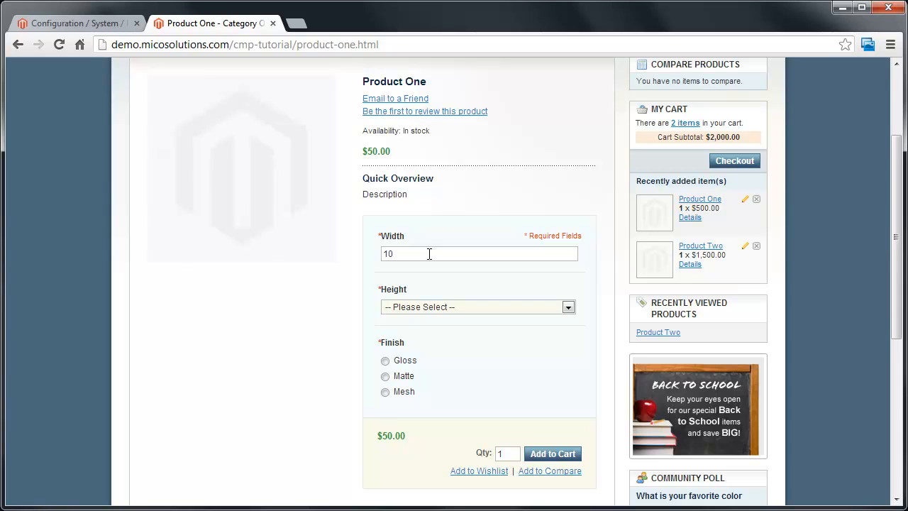
# Choose height 10 for Product One, and clear the width to check the price from height alone.
pyautogui.click(428, 308)
pyautogui.click(412, 327)
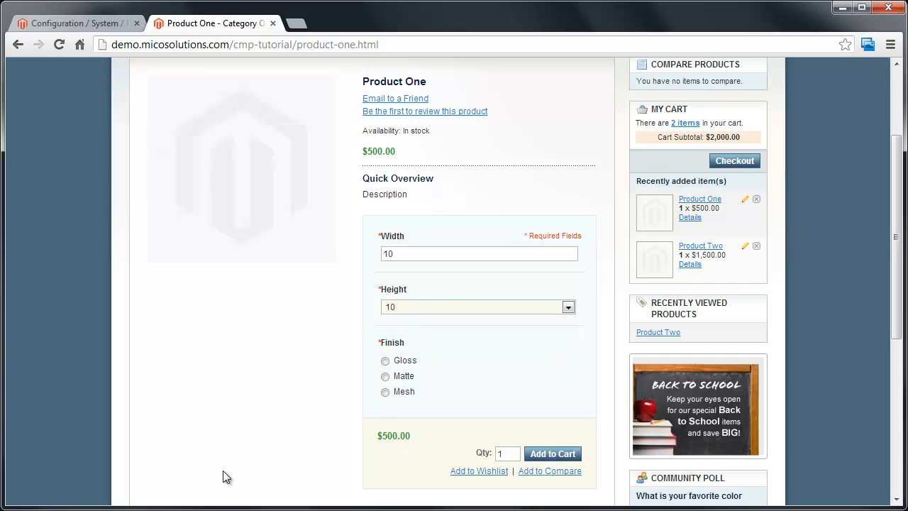
pyautogui.click(413, 256)
pyautogui.doubleClick(414, 256)
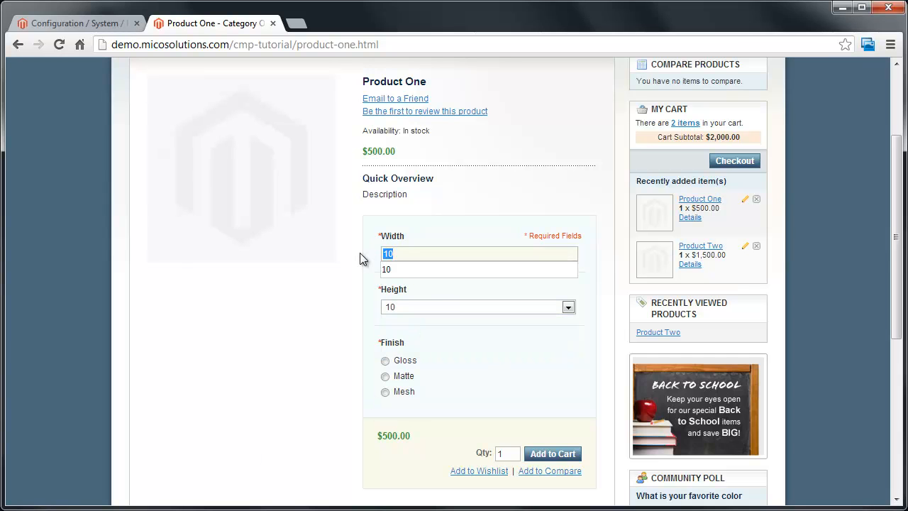
pyautogui.press('BackSpace')
pyautogui.click(318, 363)
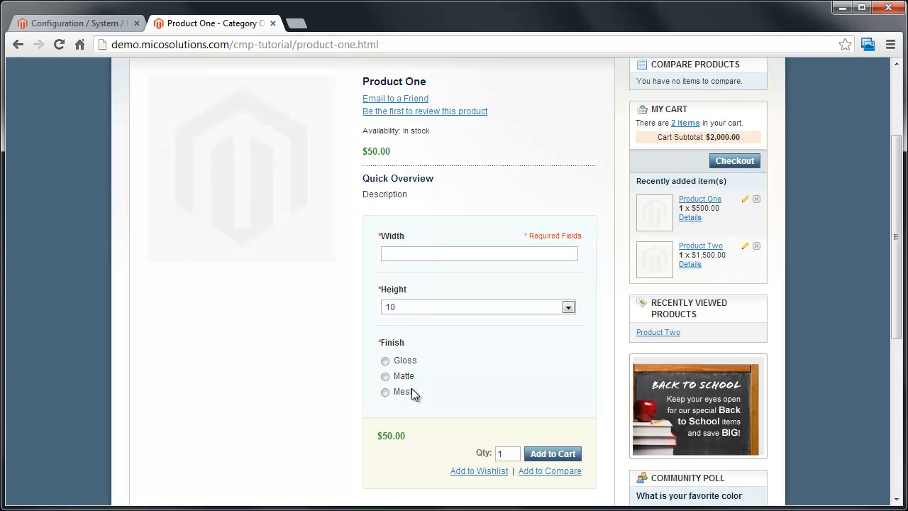
# Set Product One's width to 10 with the Matte finish, and add it to the cart.
pyautogui.click(386, 361)
pyautogui.click(437, 254)
pyautogui.write('10')
pyautogui.click(401, 378)
pyautogui.click(550, 453)
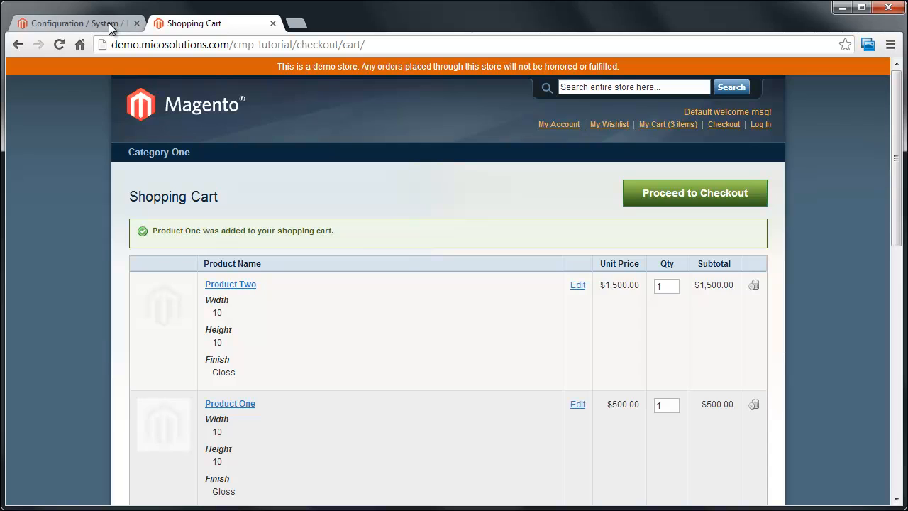
# Open Product Two from the cart and compare its Finish options with the fin variable and special option values in the configuration.
pyautogui.click(109, 22)
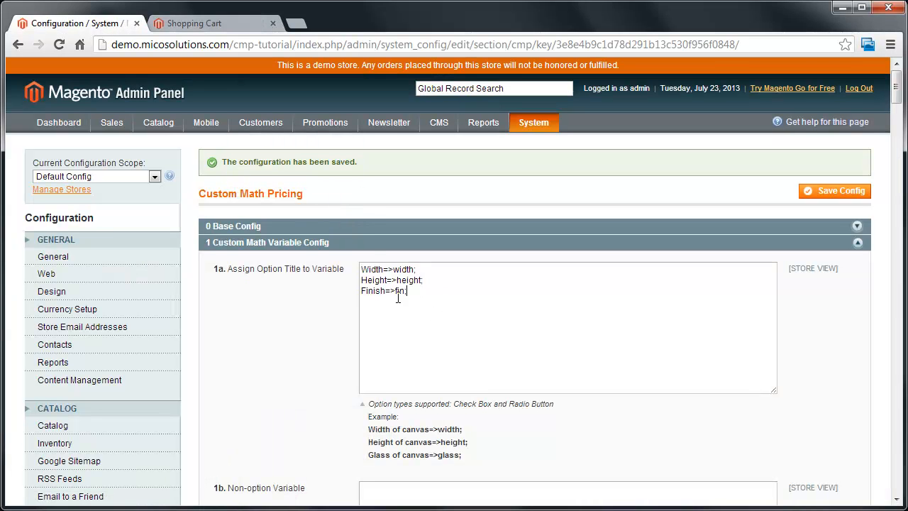
pyautogui.click(211, 23)
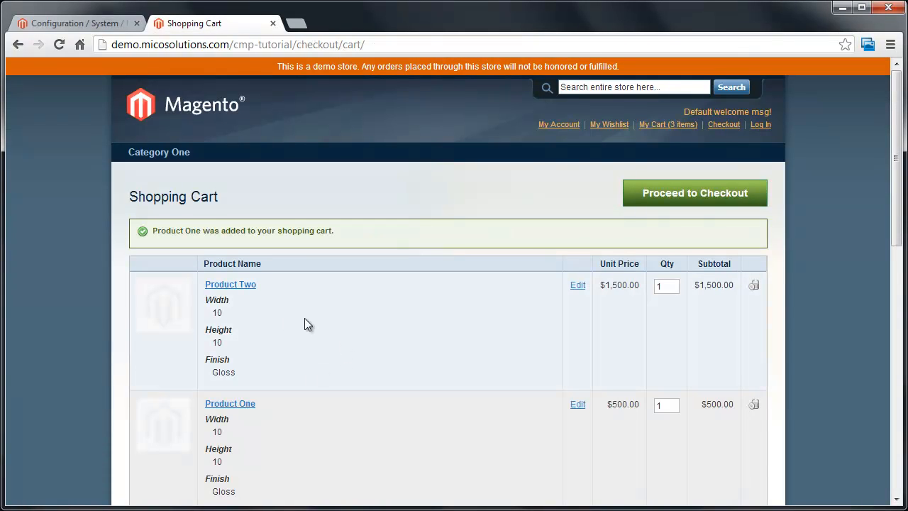
pyautogui.click(245, 285)
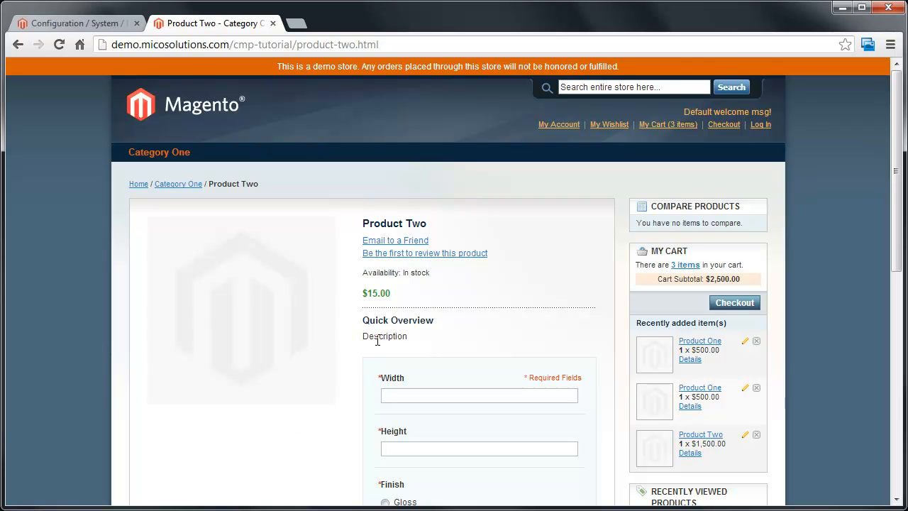
pyautogui.click(97, 21)
pyautogui.scroll(-6, 415, 303)
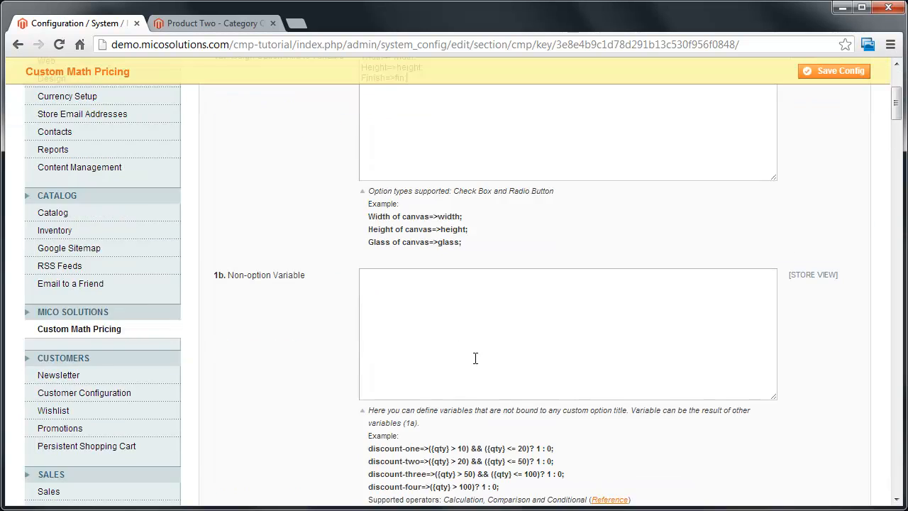
pyautogui.click(454, 349)
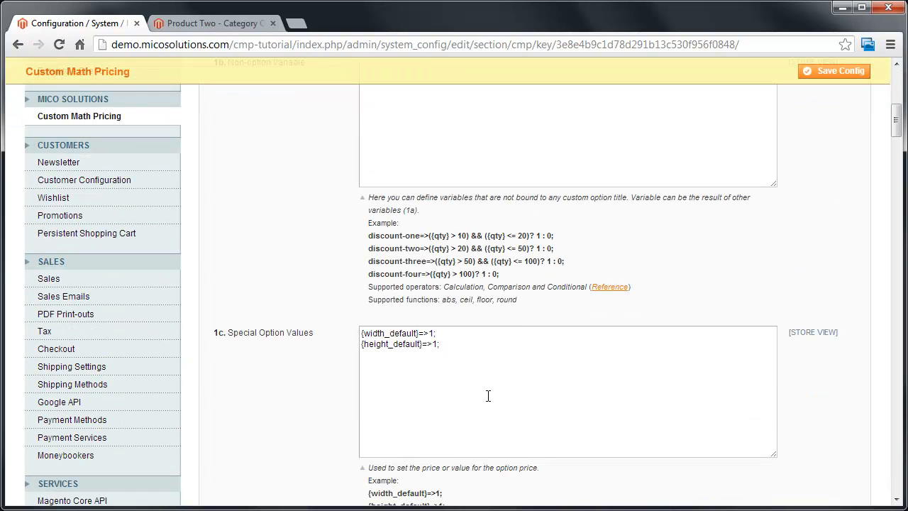
pyautogui.scroll(6, 426, 205)
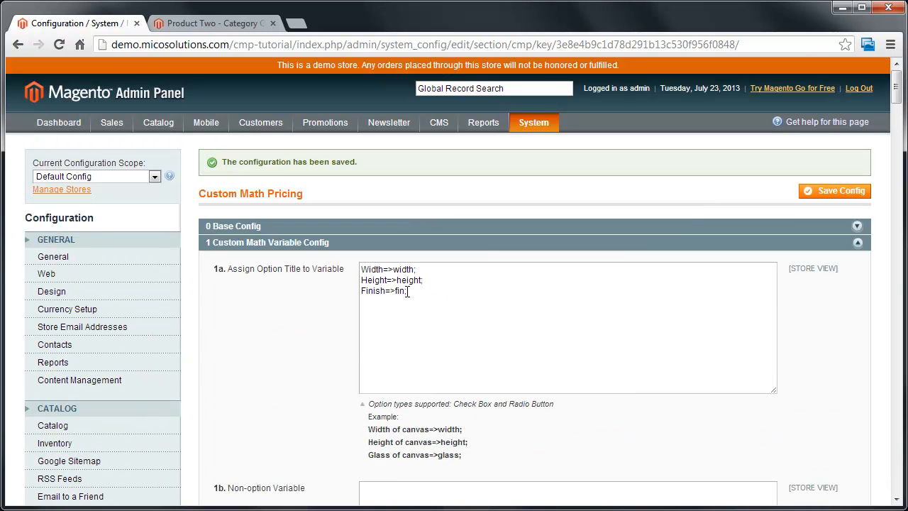
pyautogui.moveTo(404, 291); pyautogui.dragTo(396, 291)
pyautogui.click(213, 22)
pyautogui.scroll(-2, 419, 355)
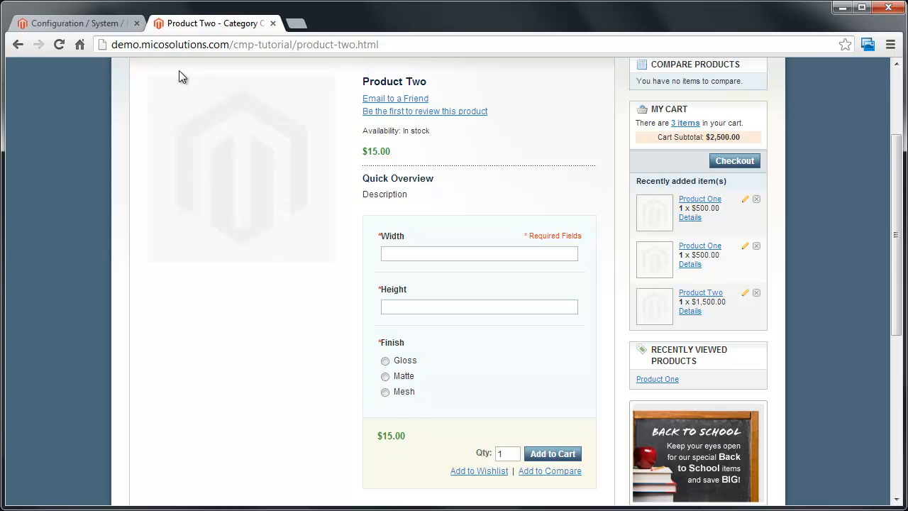
# Add {gloss}=>2; and {matte}=>4; to the Special Option Values in the Custom Math Pricing configuration.
pyautogui.click(93, 26)
pyautogui.scroll(-4, 445, 426)
pyautogui.scroll(-3, 446, 417)
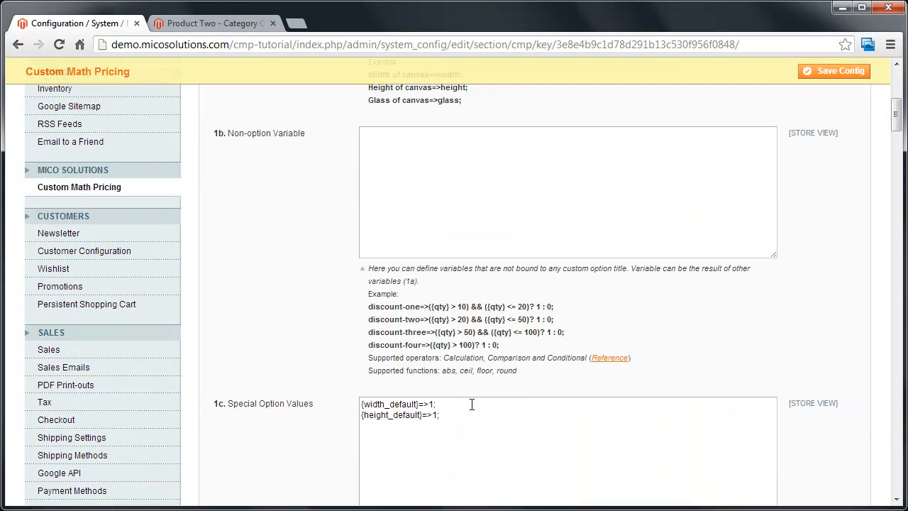
pyautogui.scroll(-2, 500, 389)
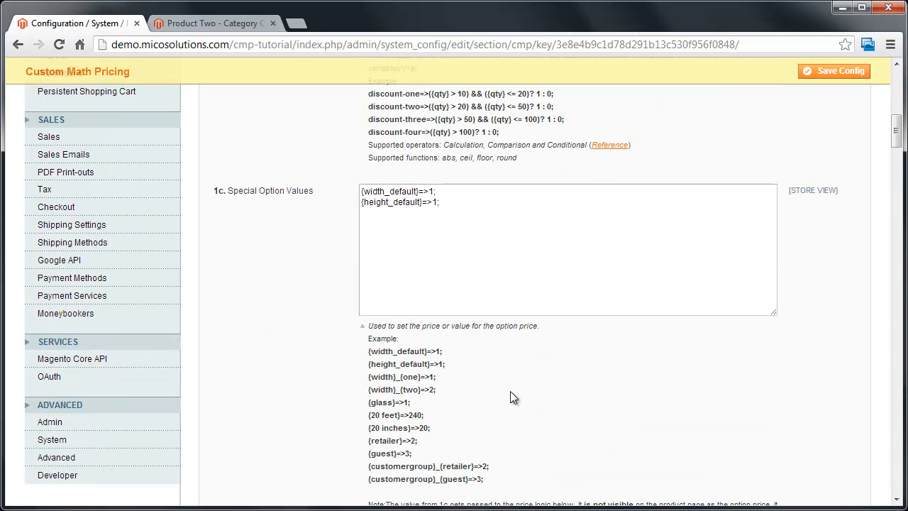
pyautogui.write('gloss')
pyautogui.write('}=')
pyautogui.write('>10')
pyautogui.write(';')
pyautogui.press('BackSpace')
pyautogui.press('BackSpace')
pyautogui.press('BackSpace')
pyautogui.write('2; {matte}')
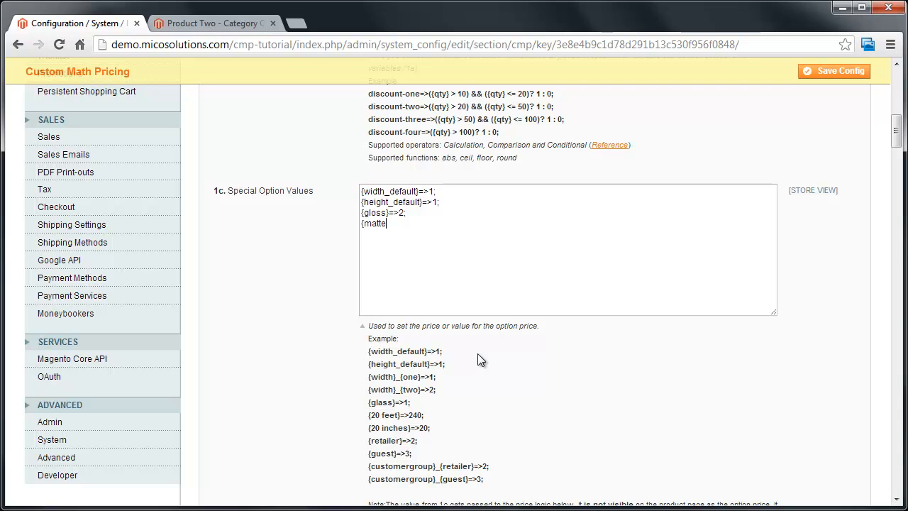
pyautogui.write('=>4')
# Check the Finish option names on Product Two and capitalize the special option entries as {Gloss} and {Matte}.
pyautogui.click(205, 23)
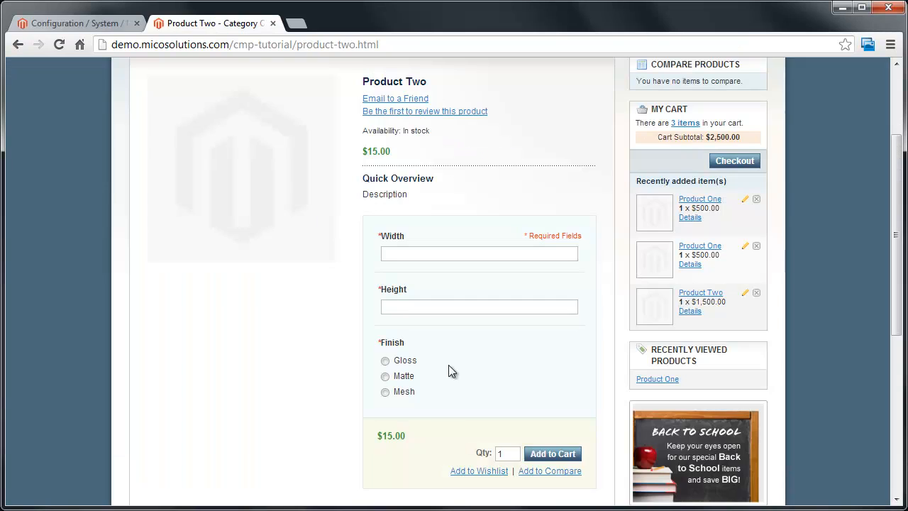
pyautogui.click(116, 26)
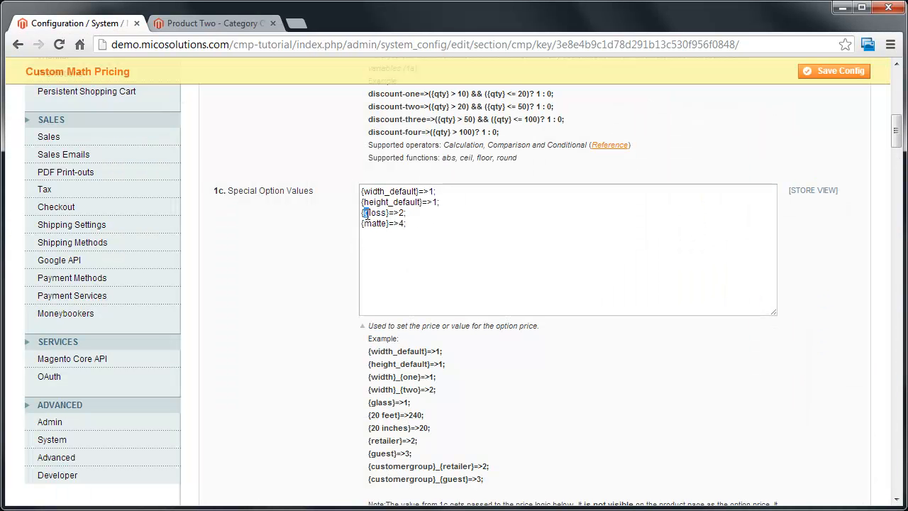
pyautogui.write('G')
pyautogui.moveTo(370, 226); pyautogui.dragTo(363, 225)
pyautogui.write('M')
# Copy the Mesh option name from Product Two and add {Mesh}=>6; to the Special Option Values.
pyautogui.click(236, 25)
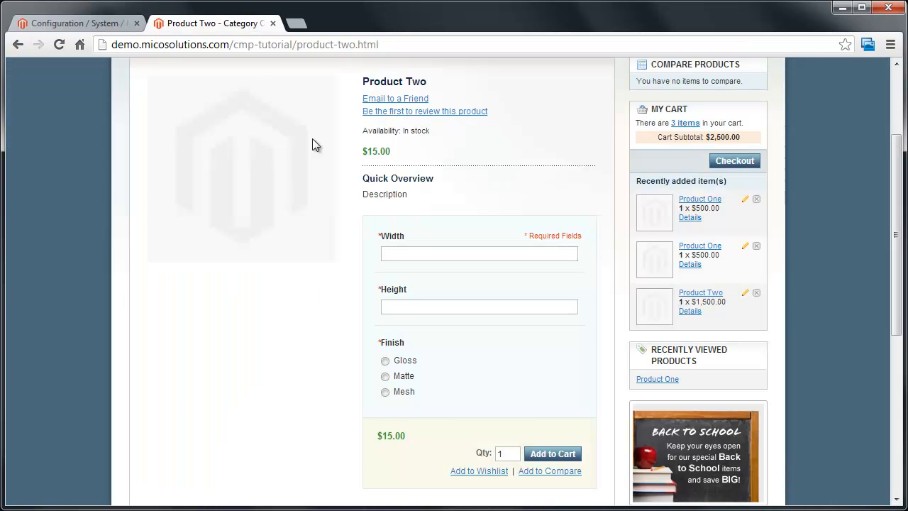
pyautogui.doubleClick(410, 393)
pyautogui.hotkey('ctrl', 'c')
pyautogui.click(98, 22)
pyautogui.click(427, 232)
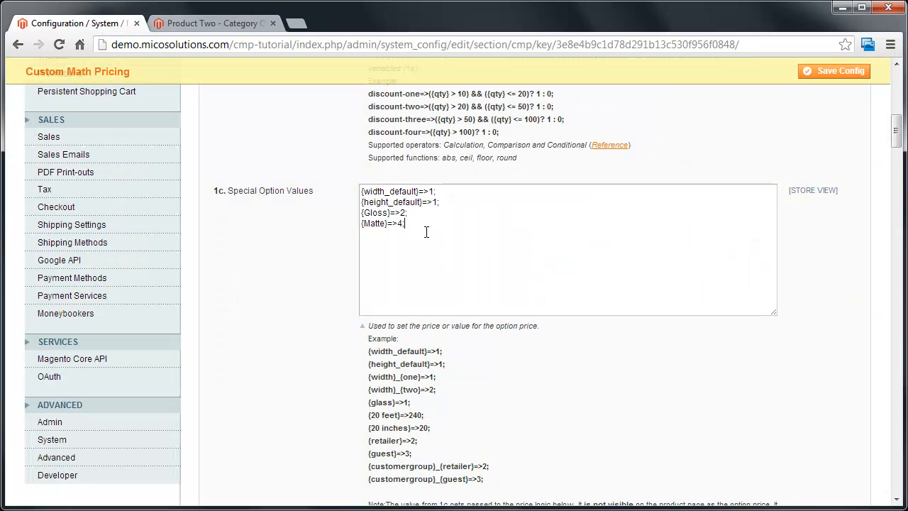
pyautogui.press('Return')
pyautogui.write('{')
pyautogui.hotkey('ctrl', 'v')
pyautogui.write('}=>6')
# Save the configuration with the new finish values and reload the Product Two page.
pyautogui.click(860, 72)
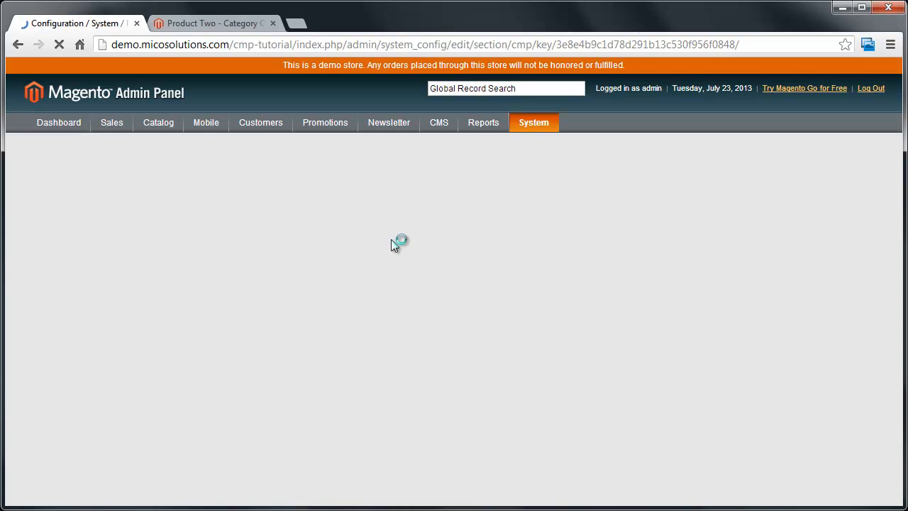
pyautogui.moveTo(395, 125)
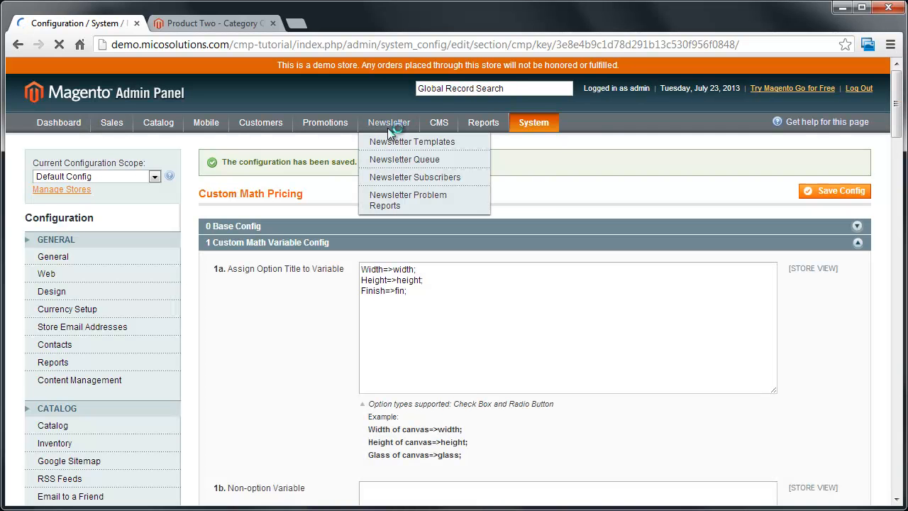
pyautogui.click(242, 19)
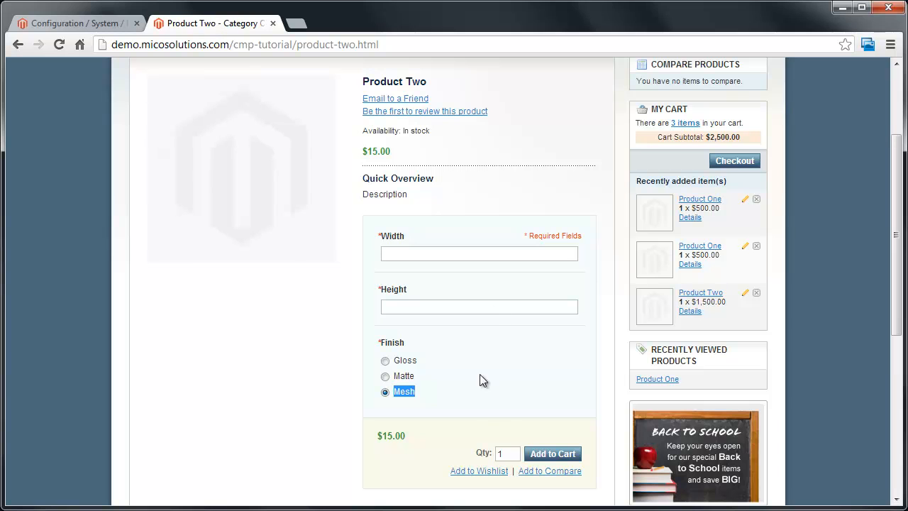
pyautogui.press('F5')
# Append + ({width} * {height}) * {fin} to the Price Logic formula, reusing its width and height part.
pyautogui.click(91, 24)
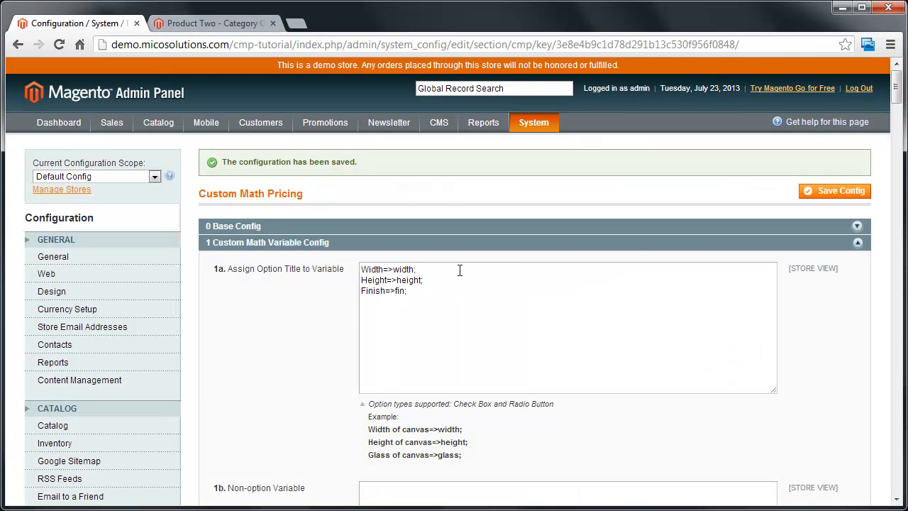
pyautogui.scroll(-15, 521, 377)
pyautogui.scroll(-6, 533, 309)
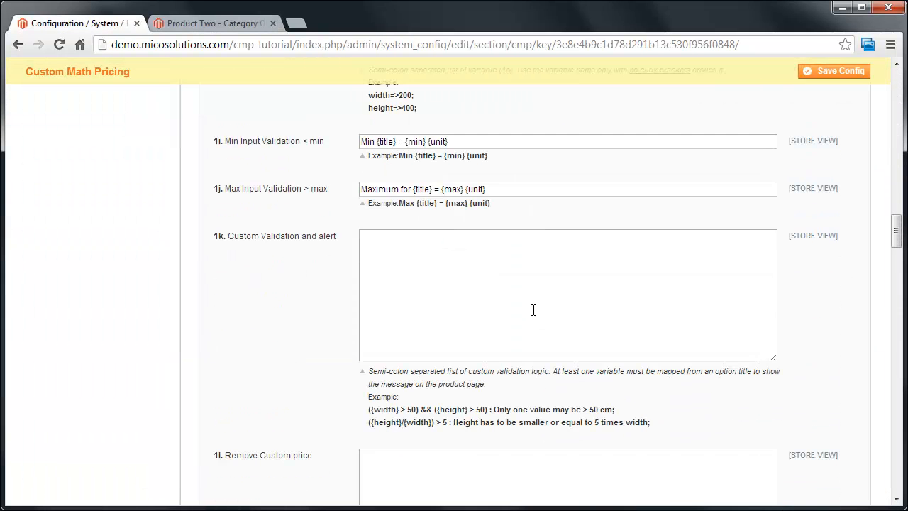
pyautogui.scroll(-20, 533, 310)
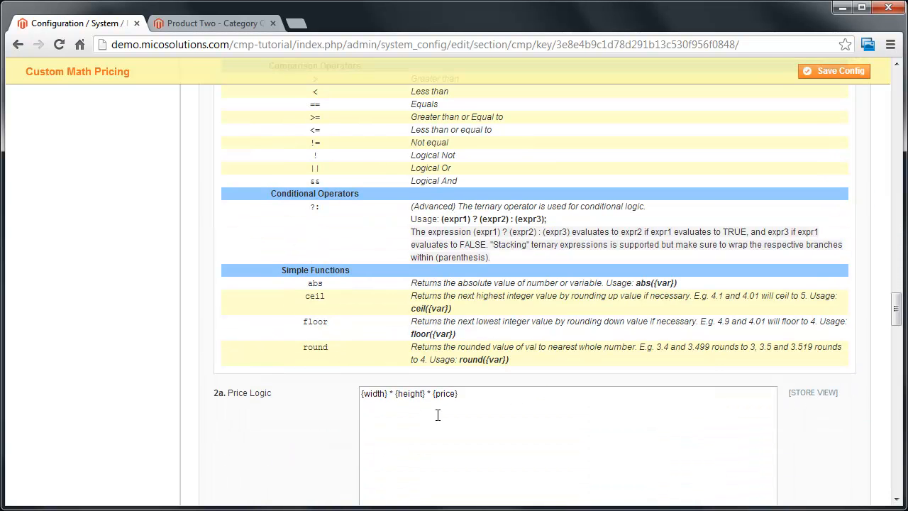
pyautogui.scroll(-2, 438, 415)
pyautogui.click(490, 262)
pyautogui.write('+')
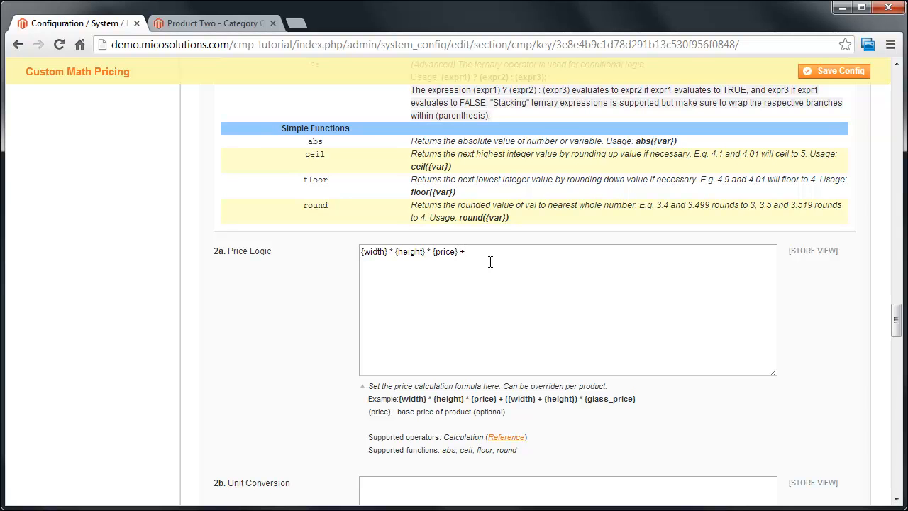
pyautogui.moveTo(425, 253); pyautogui.dragTo(363, 257)
pyautogui.hotkey('ctrl', 'c')
pyautogui.click(486, 252)
pyautogui.write('()')
pyautogui.hotkey('ctrl', 'v')
pyautogui.write('* {fin}')
# Save the extended price formula and refresh Product Two on the storefront.
pyautogui.click(820, 77)
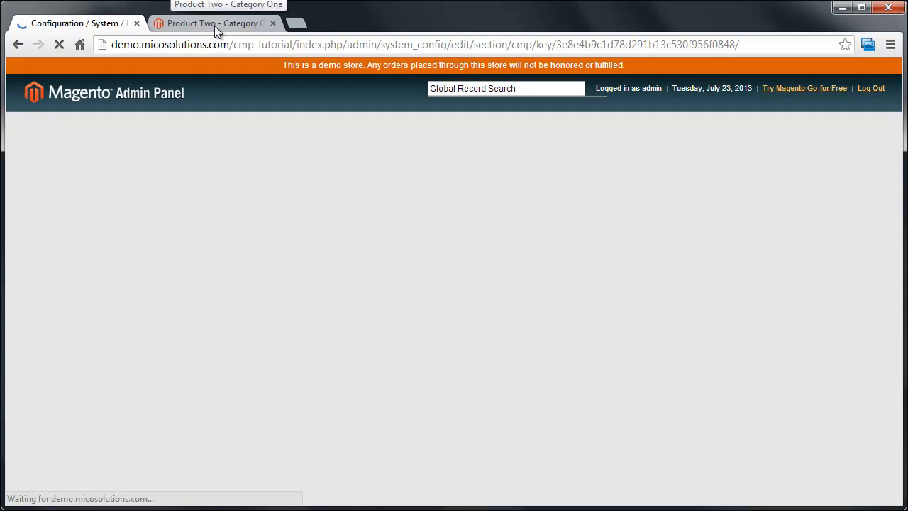
pyautogui.click(214, 25)
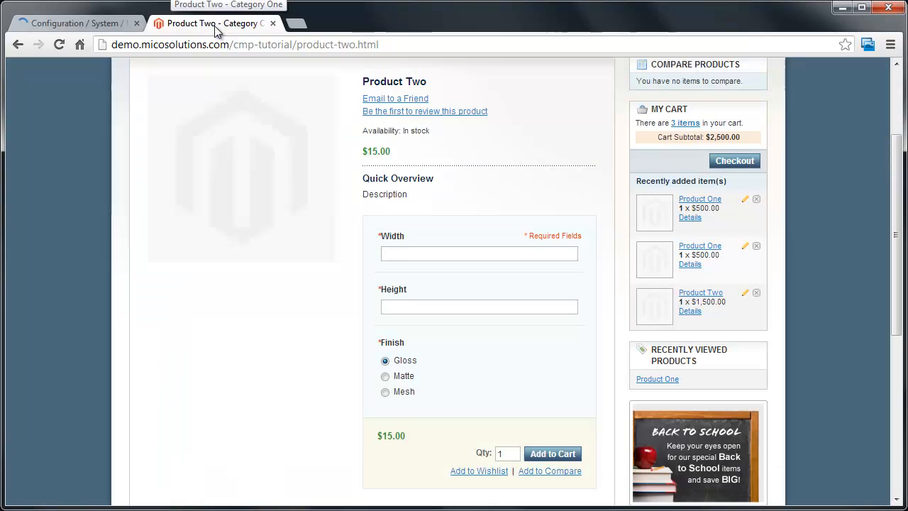
pyautogui.press('F5')
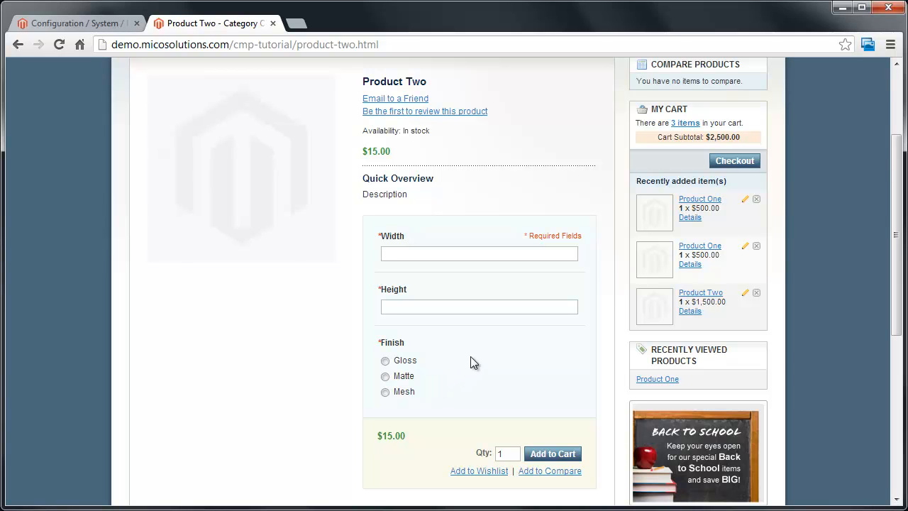
# Set Product Two's width and height to 10 and choose the Gloss finish.
pyautogui.click(427, 255)
pyautogui.write('10')
pyautogui.press('Tab')
pyautogui.write('10')
pyautogui.press('Tab')
pyautogui.click(385, 362)
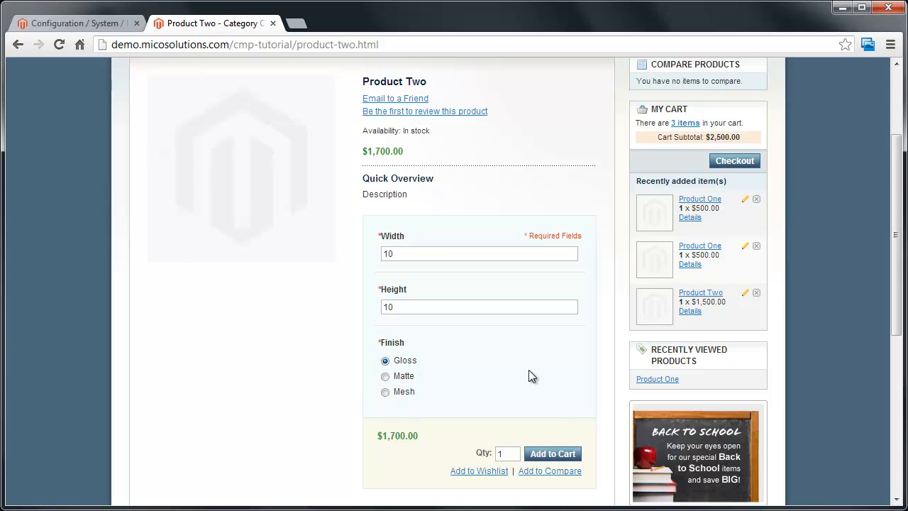
# Compare Product Two's prices for the Gloss, Matte and Mesh finishes with the special option values in the configuration.
pyautogui.click(390, 378)
pyautogui.click(386, 392)
pyautogui.click(385, 360)
pyautogui.click(385, 377)
pyautogui.click(92, 21)
pyautogui.scroll(-6, 458, 242)
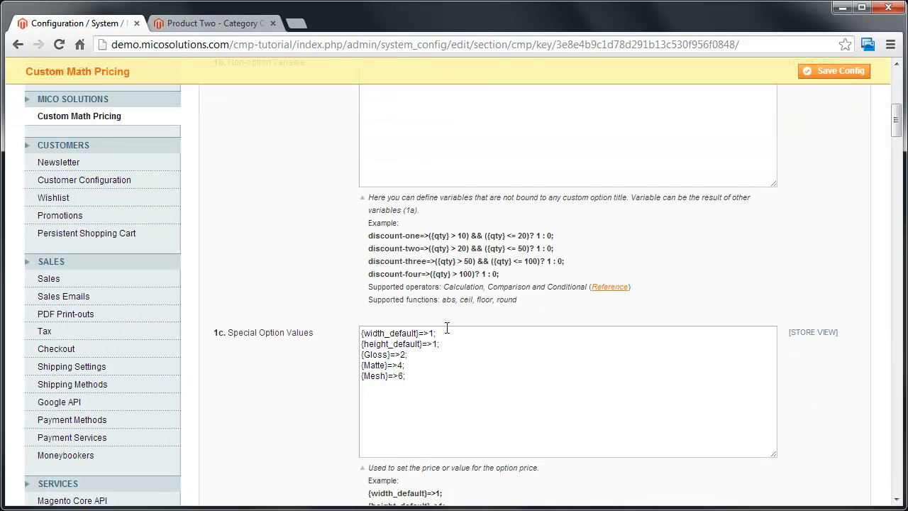
pyautogui.click(225, 27)
pyautogui.click(385, 391)
pyautogui.click(385, 361)
pyautogui.click(386, 375)
pyautogui.click(385, 391)
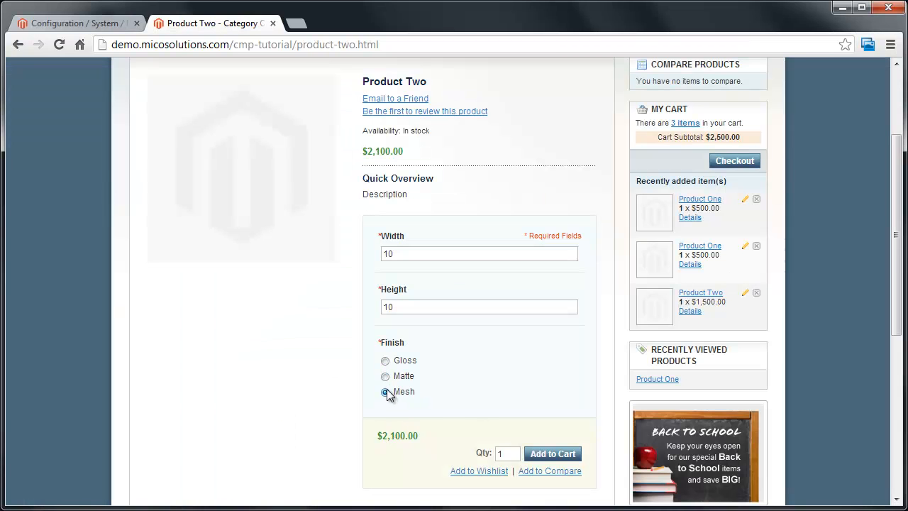
# Check Product Two's Matte price again, choose the Gloss finish, and add the product to the cart.
pyautogui.click(385, 376)
pyautogui.click(386, 361)
pyautogui.click(552, 460)
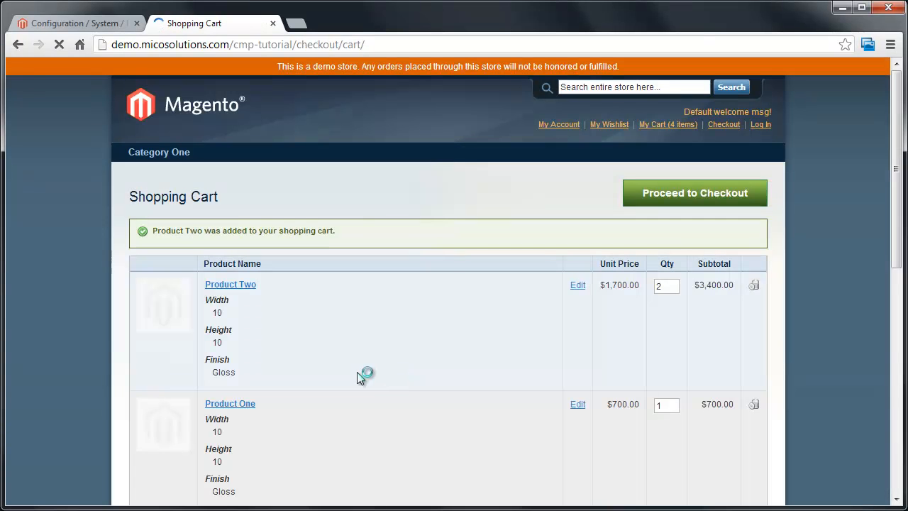
# Open Product One from the cart and set its width and height to 10.
pyautogui.scroll(-2, 320, 376)
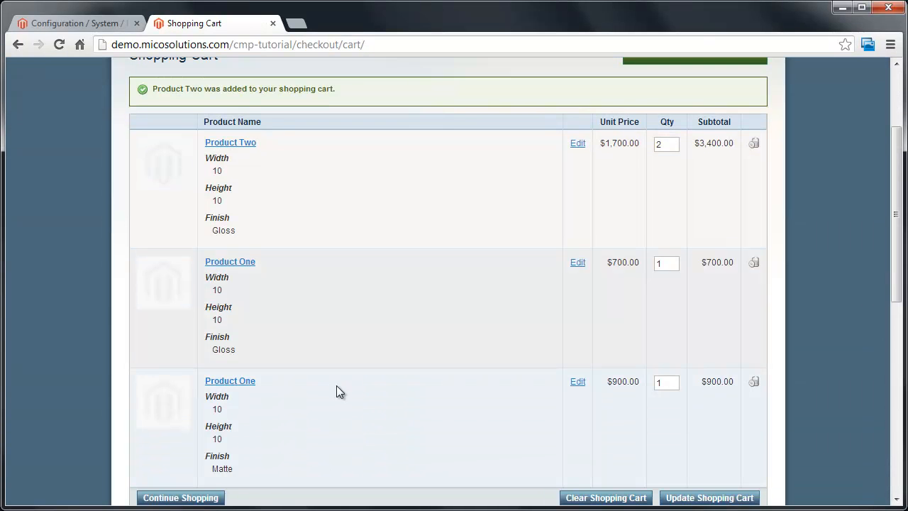
pyautogui.click(238, 383)
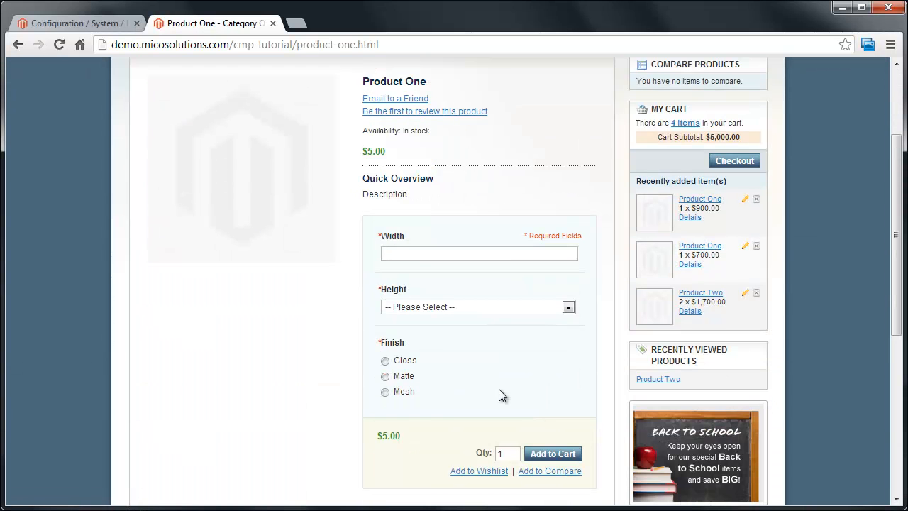
pyautogui.click(416, 255)
pyautogui.write('10')
pyautogui.click(418, 318)
pyautogui.click(420, 309)
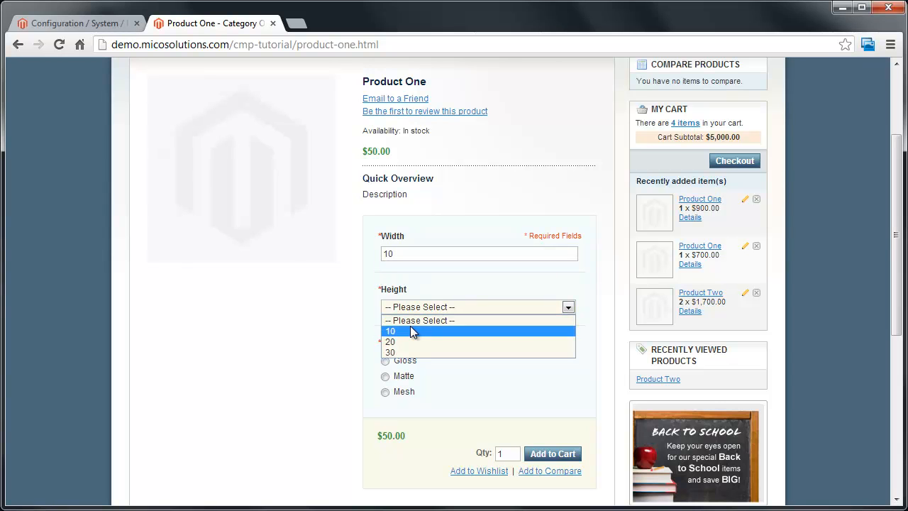
pyautogui.click(410, 325)
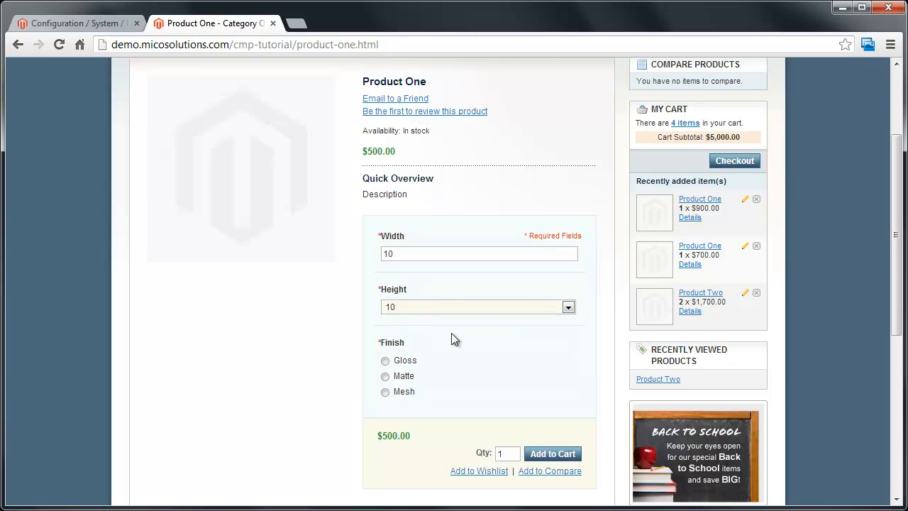
# Check Product One's price with the Gloss finish, switch to Matte, and add the product to the cart.
pyautogui.click(386, 361)
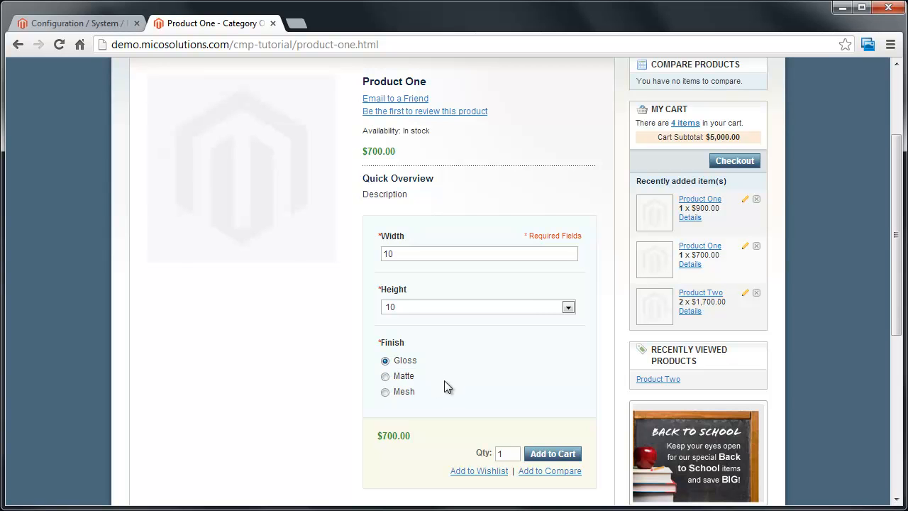
pyautogui.click(385, 376)
pyautogui.click(557, 459)
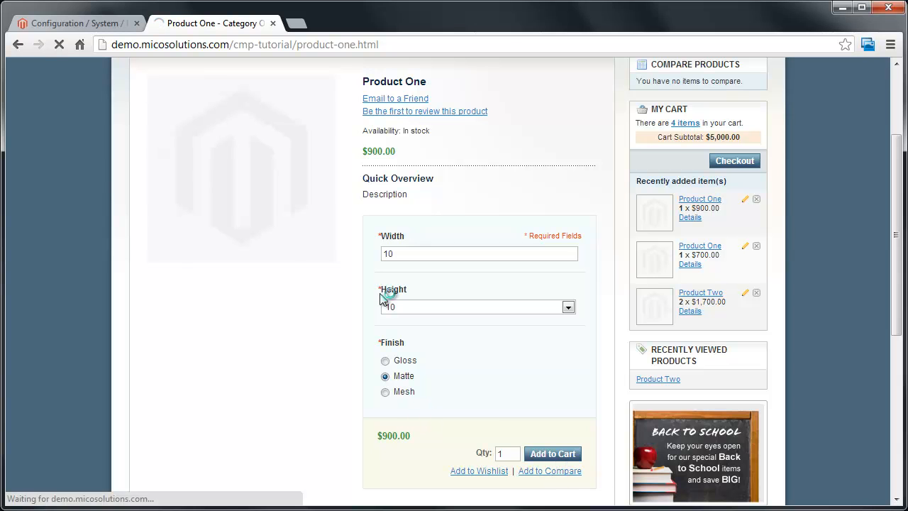